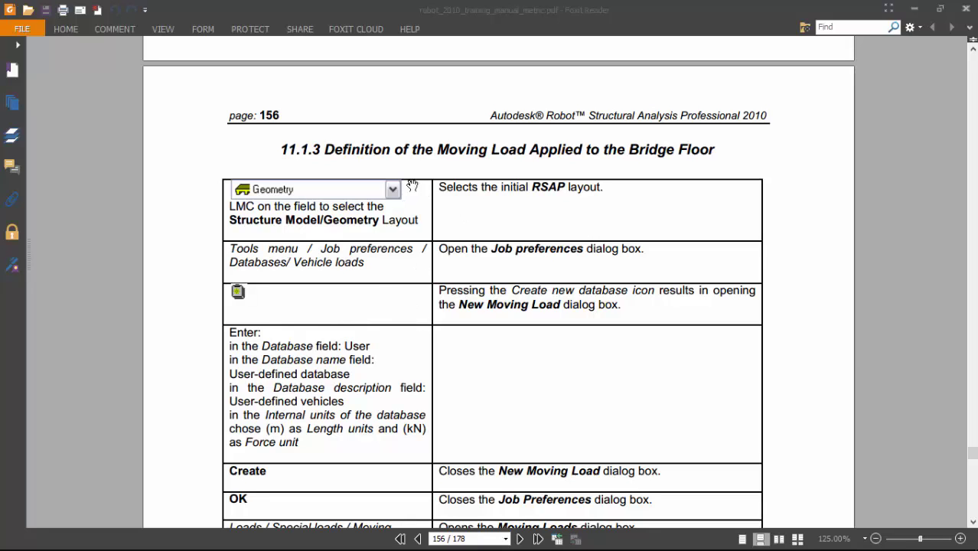
- Return to Robot and switch the workspace to the Geometry layout
scroll(408, 171, "down", 1)
scroll(413, 176, "up", 1)
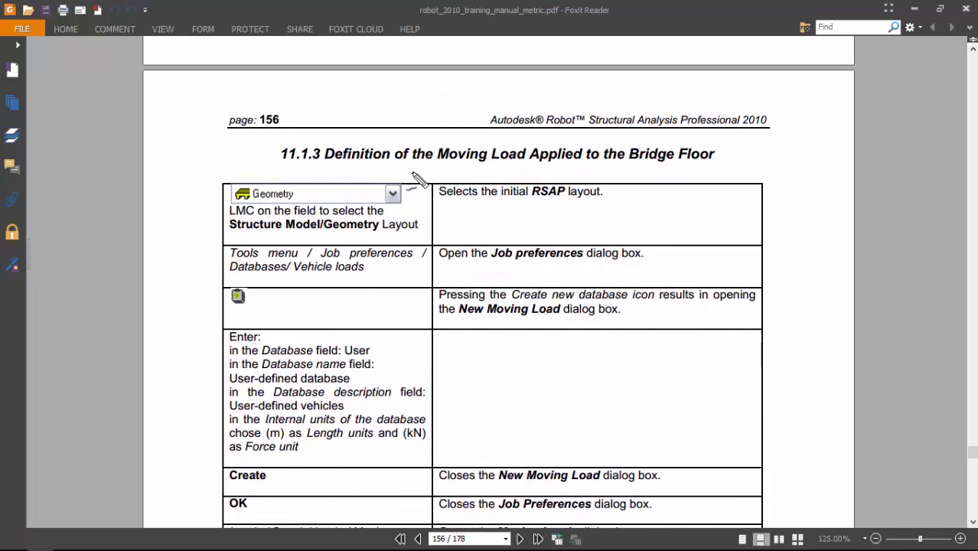
left_click_drag(264, 164, 713, 161)
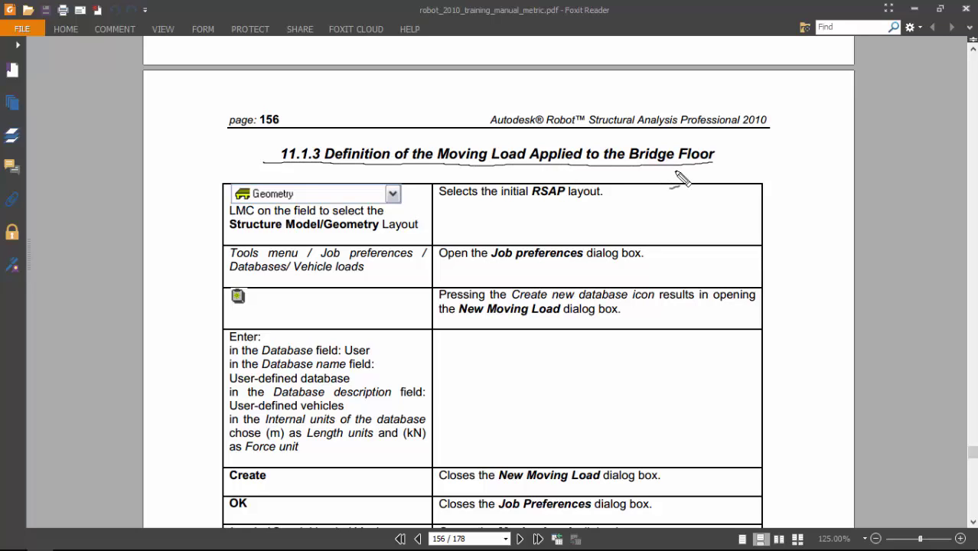
key("alt+Tab")
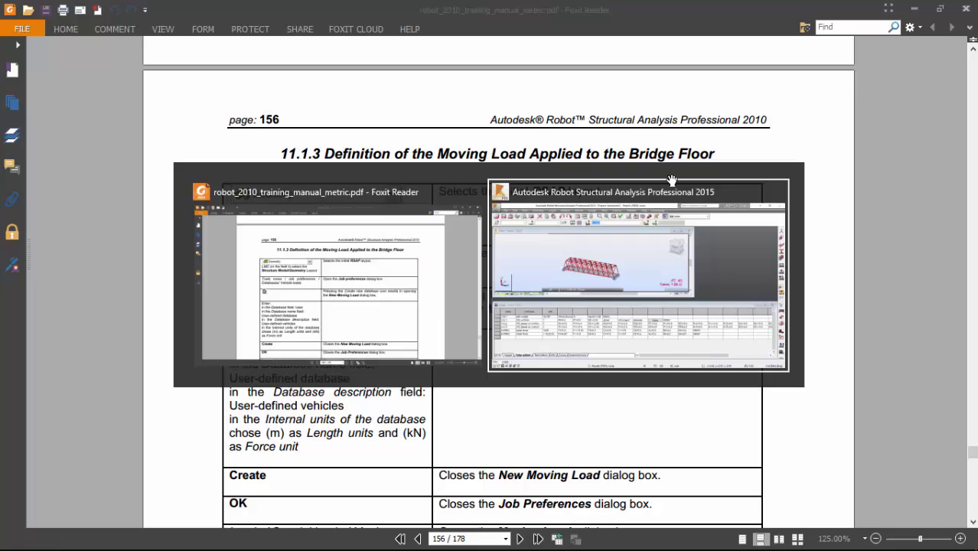
left_click(620, 45)
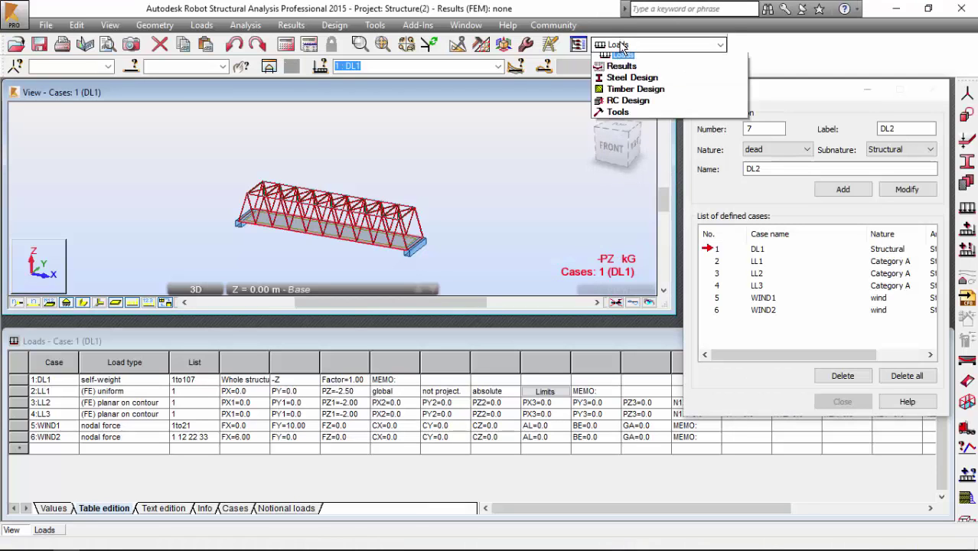
left_click(624, 69)
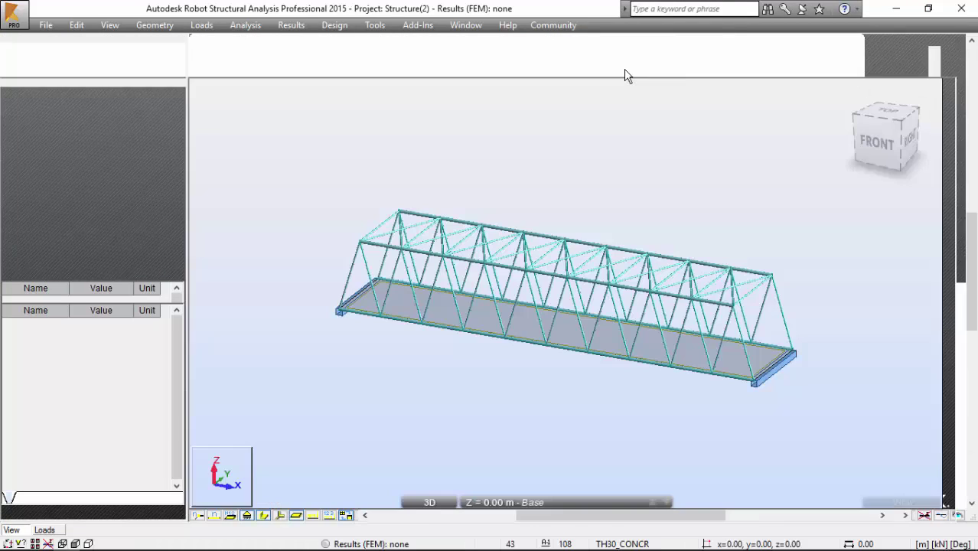
- Open Tools > Job Preferences at Databases > Vehicle loads and start a new database
left_click(375, 25)
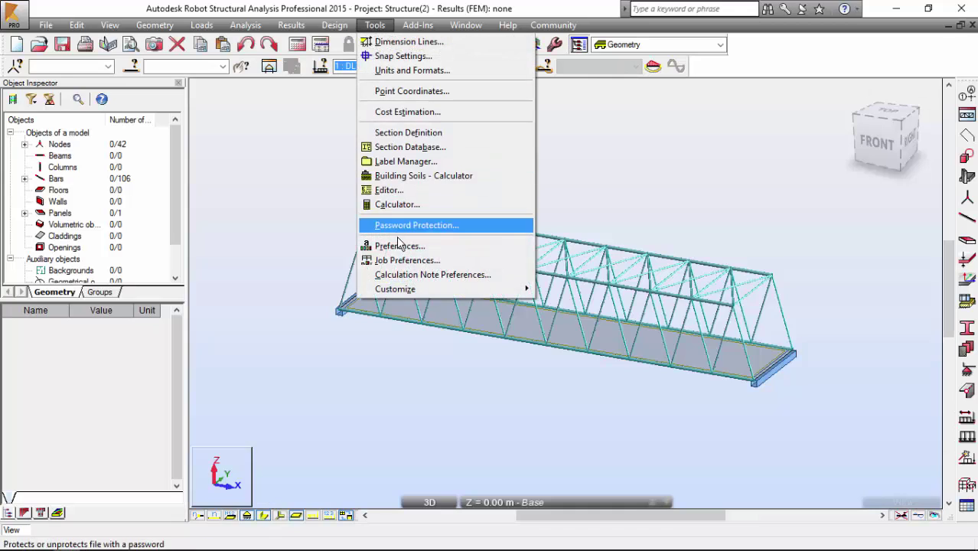
left_click(406, 261)
left_click(292, 229)
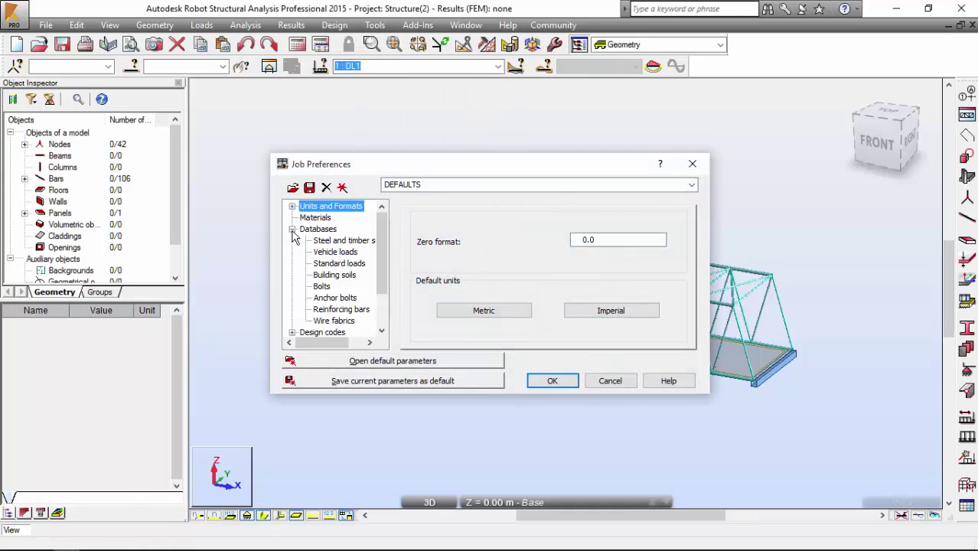
left_click(335, 252)
- Create database User(2) named 'User-defined database', described 'User-defined vehicles', with kN force units
left_click(417, 223)
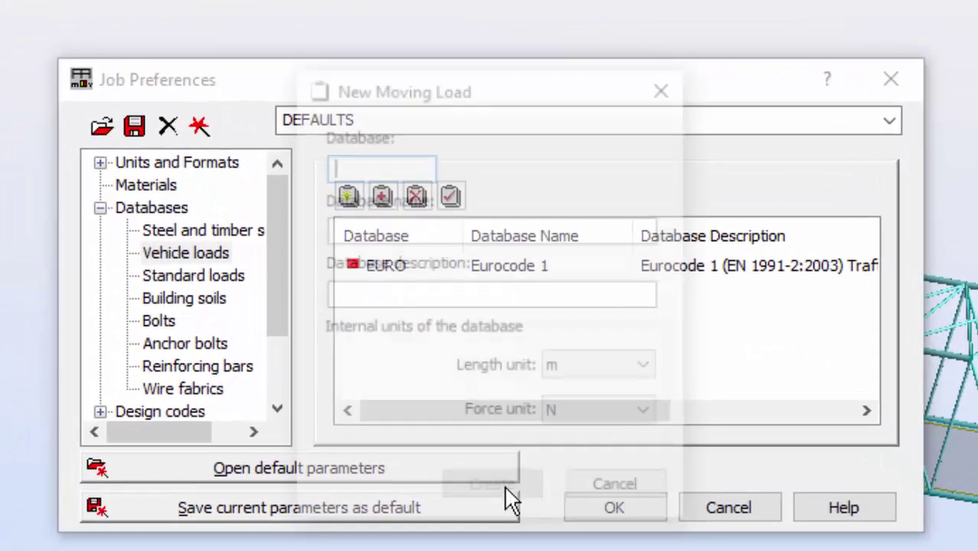
type("User")
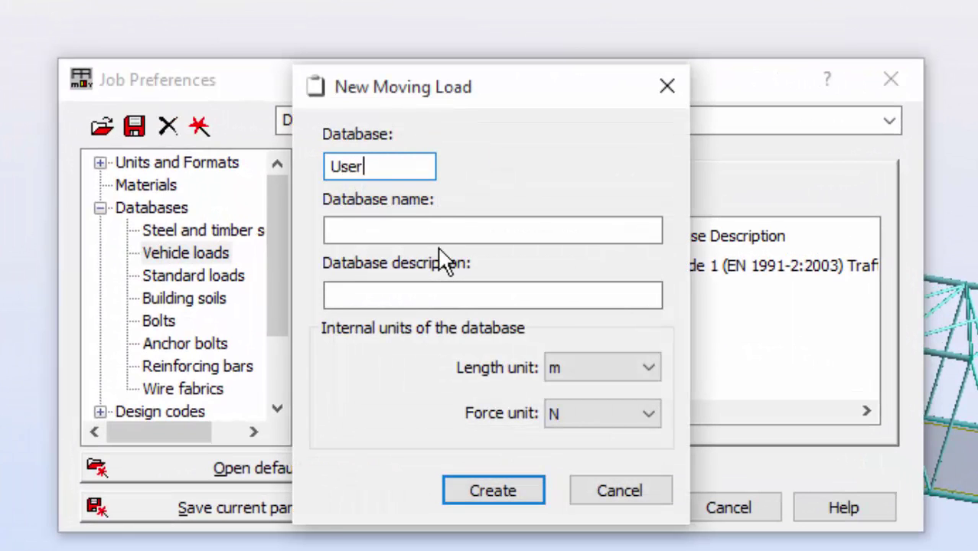
type("(2)")
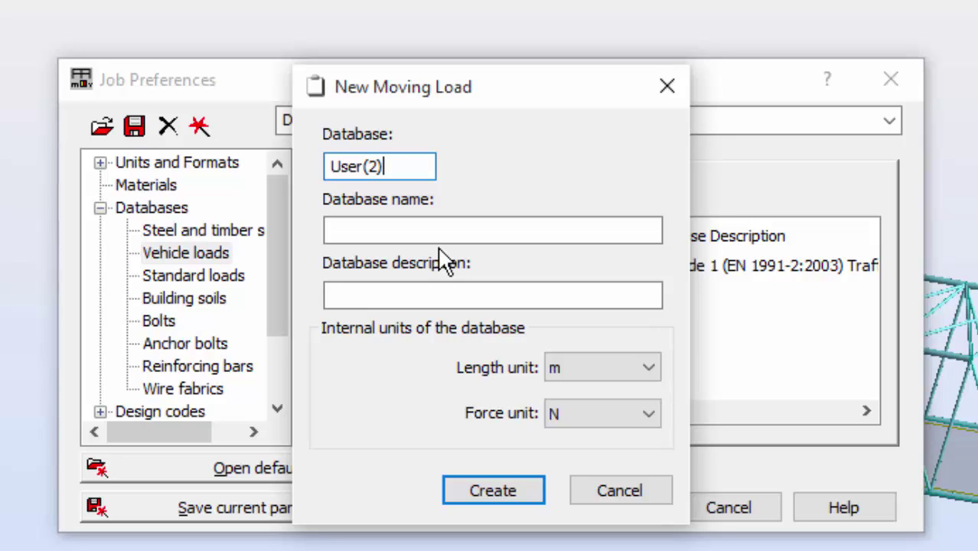
key("Tab")
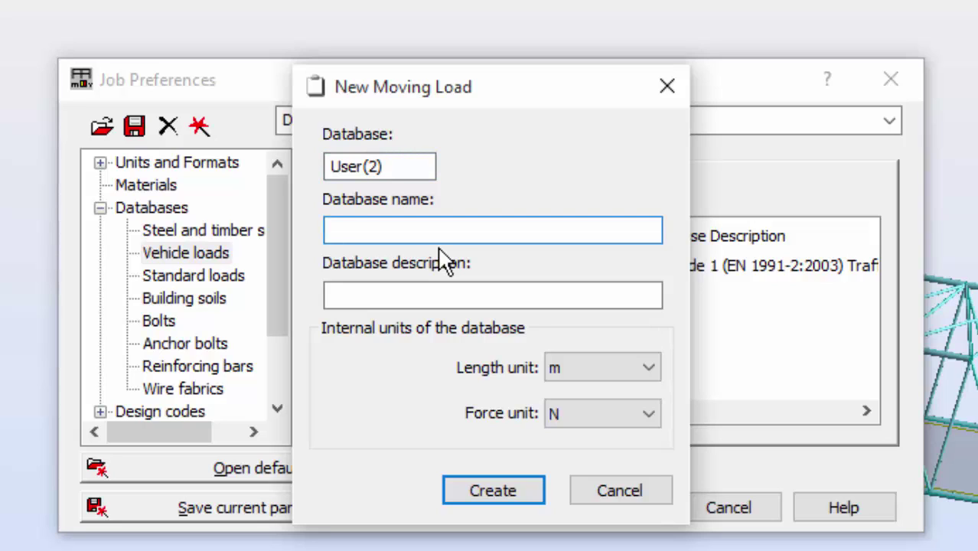
type("User-deined")
key("BackSpace")
key("BackSpace")
key("BackSpace")
key("BackSpace")
key("BackSpace")
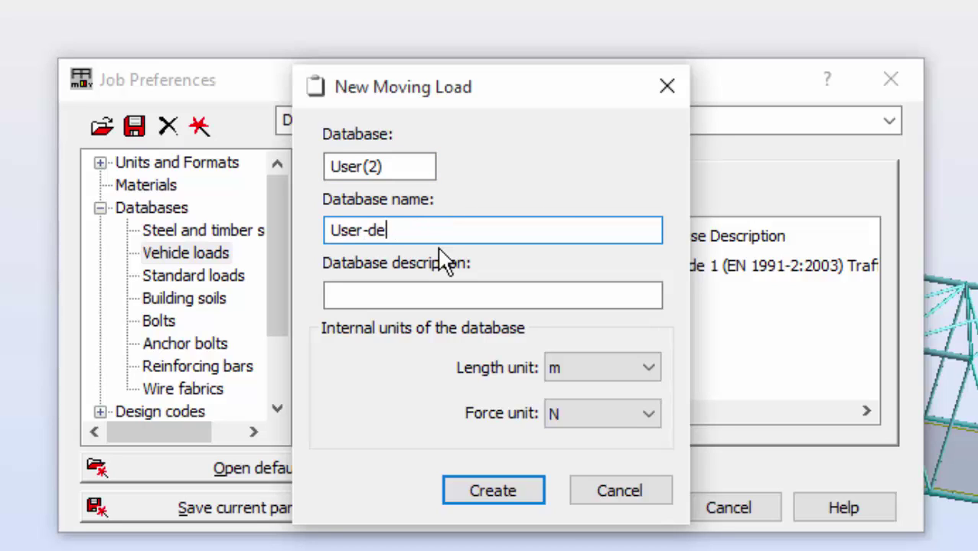
type("fined data")
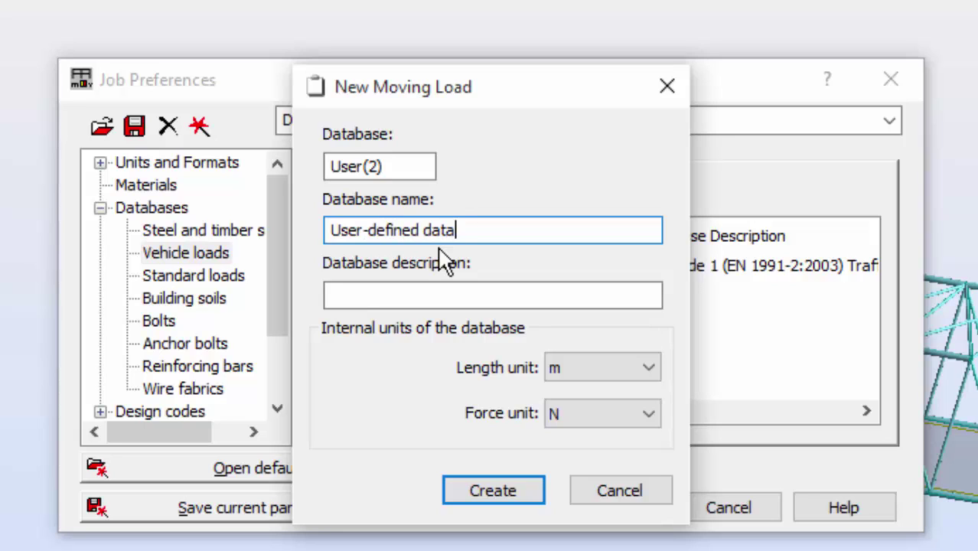
type("base")
key("Tab")
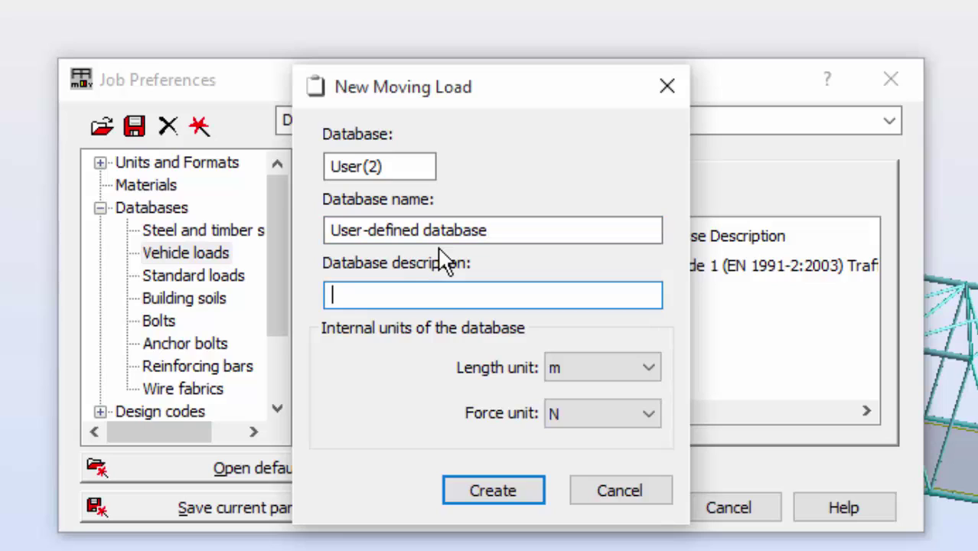
type("User-defined")
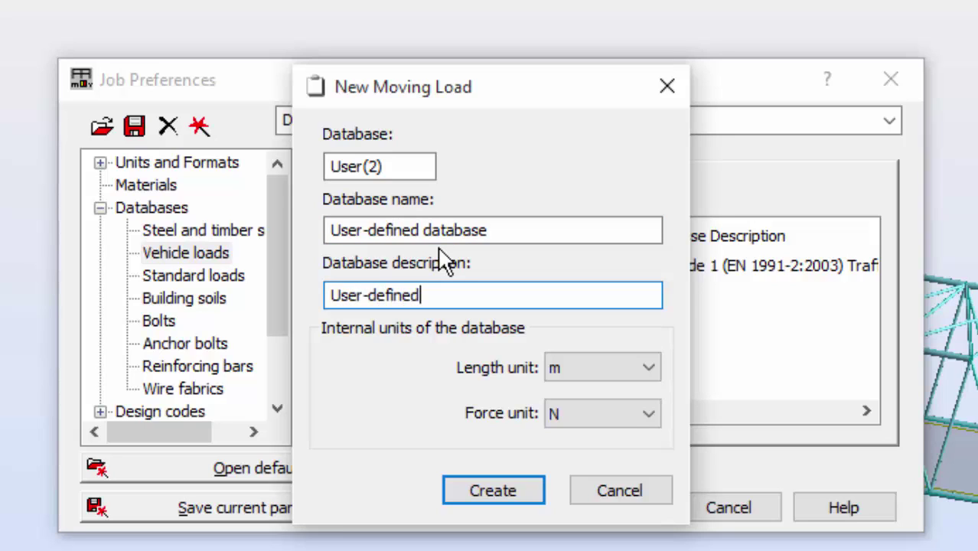
type(" vehicles")
left_click(626, 417)
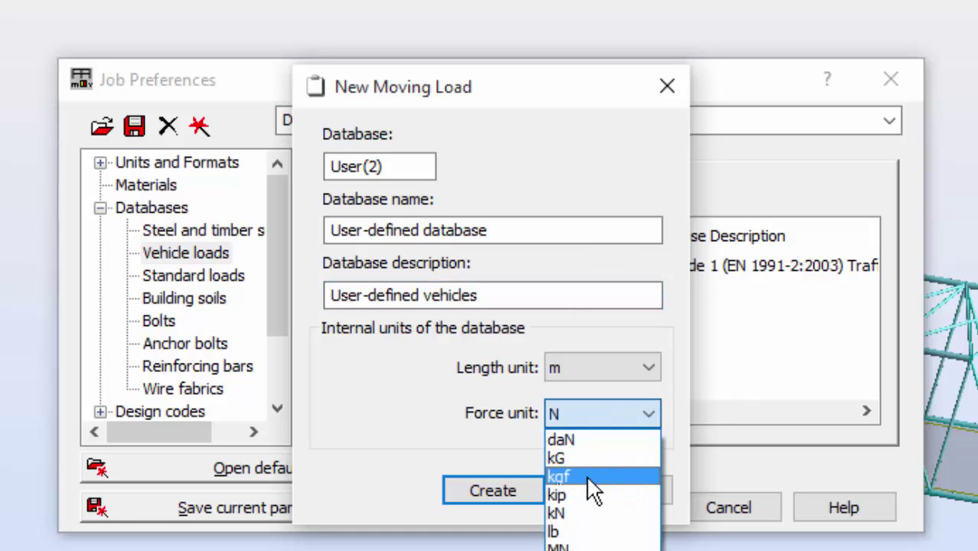
left_click(587, 514)
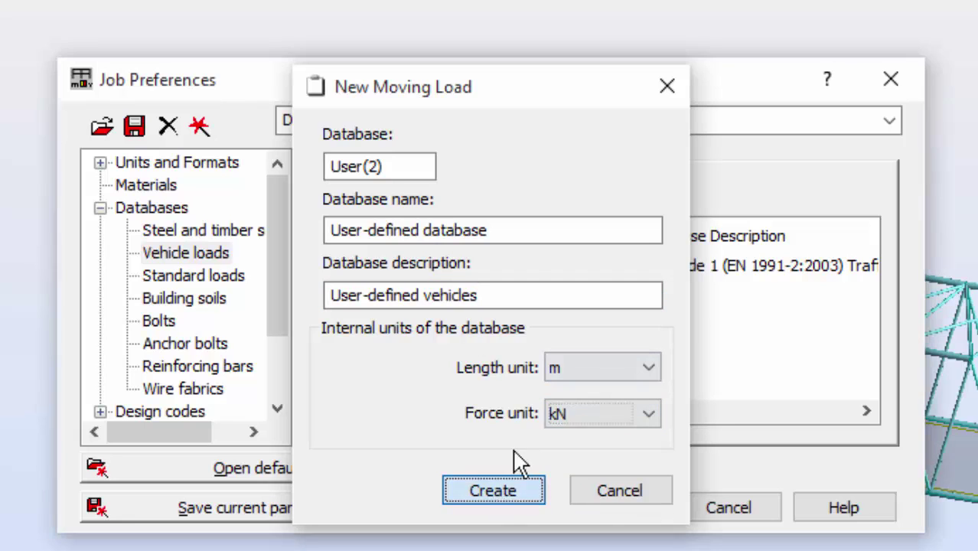
left_click(505, 490)
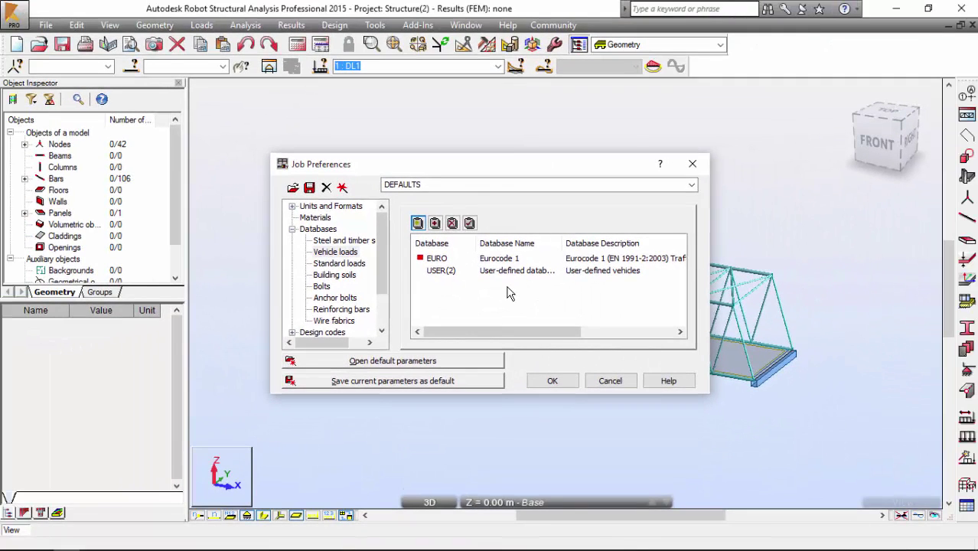
- Close Job Preferences and open Loads > Special Loads > Moving, then its vehicle definitions
left_click(548, 382)
left_click(213, 26)
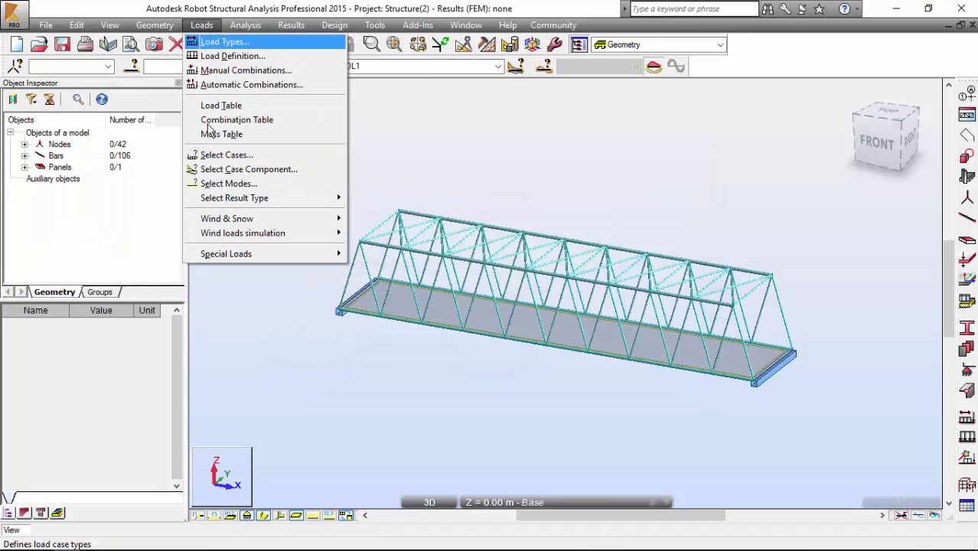
mouse_move(247, 259)
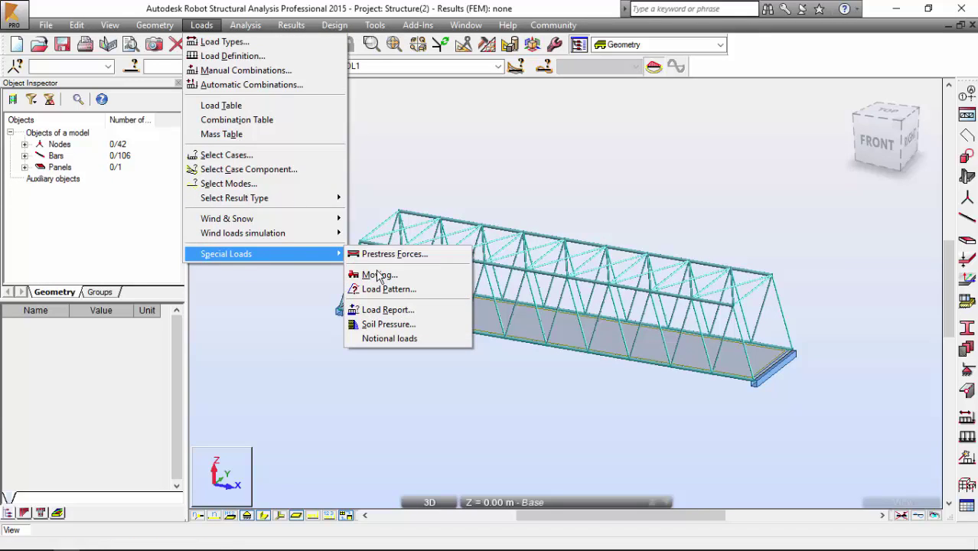
left_click(372, 275)
left_click_drag(801, 93, 148, 61)
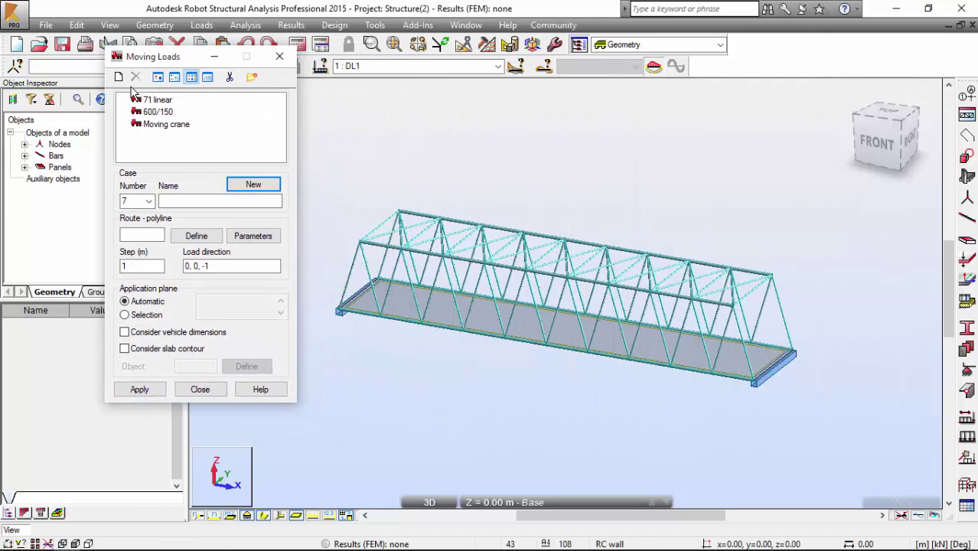
left_click(119, 77)
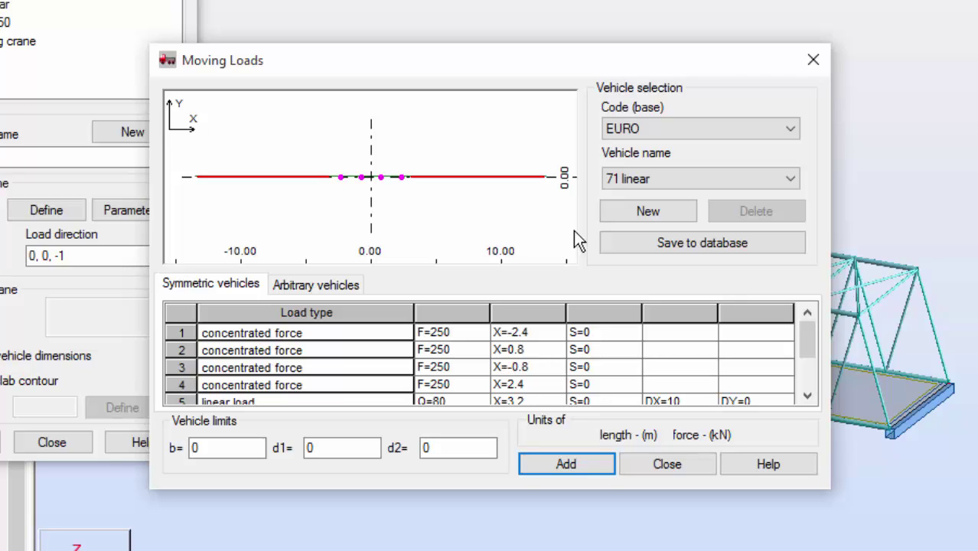
- Create a new vehicle and name it 'Vehicle 1'
left_click(649, 213)
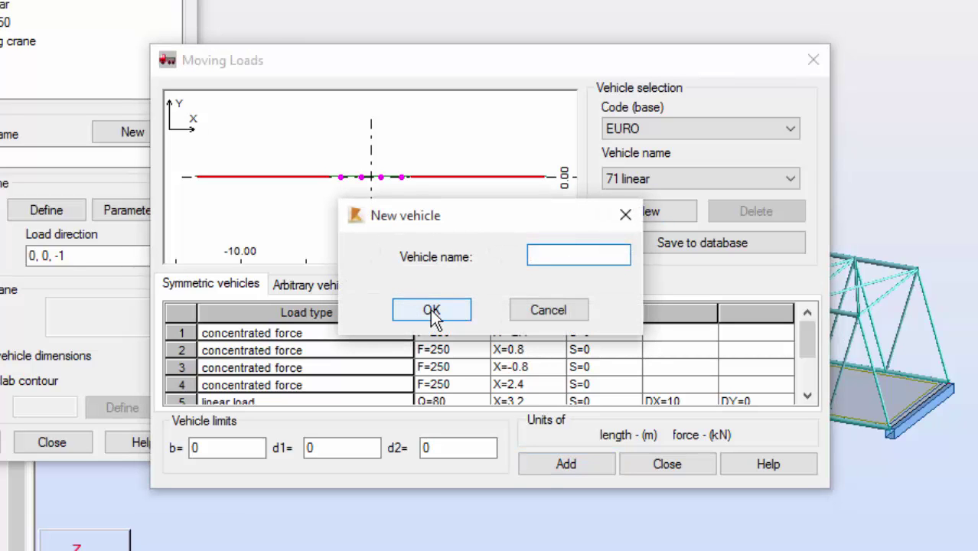
type("Vehicle 1")
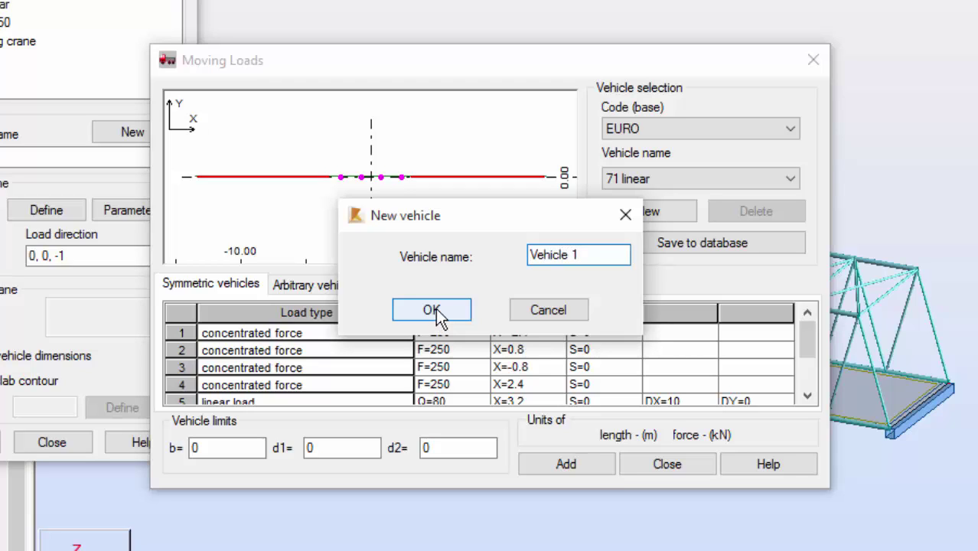
left_click(422, 314)
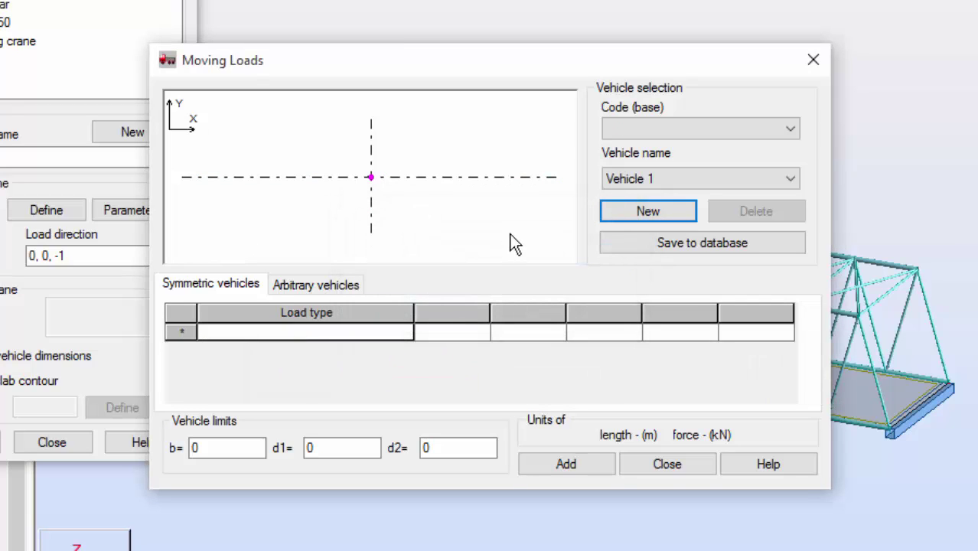
- Make Vehicle 1's first row a concentrated force of 60 kN
left_click(335, 333)
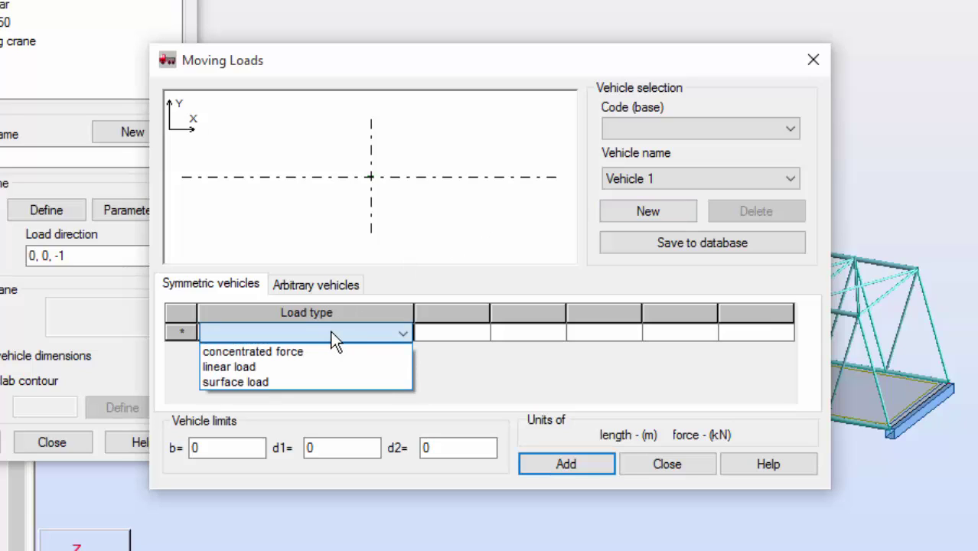
left_click(310, 350)
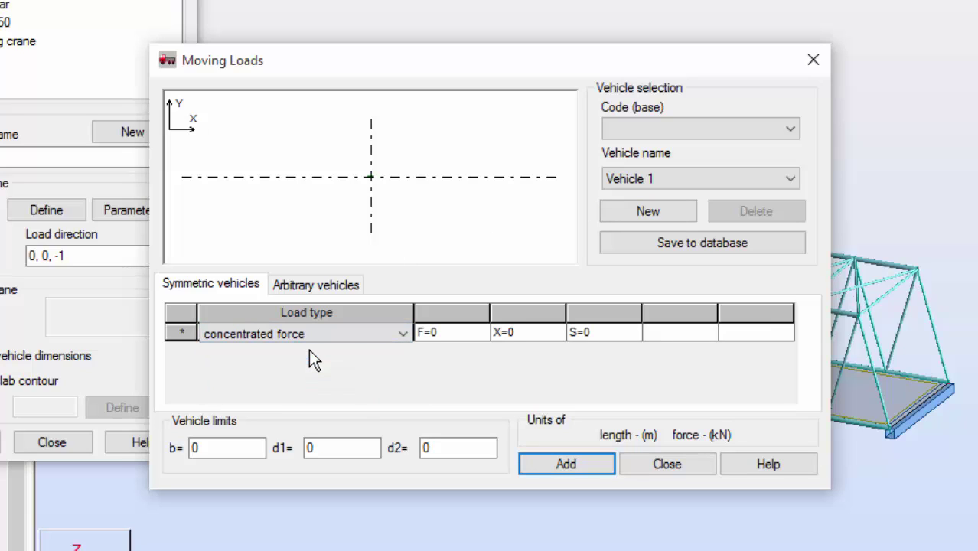
left_click(455, 340)
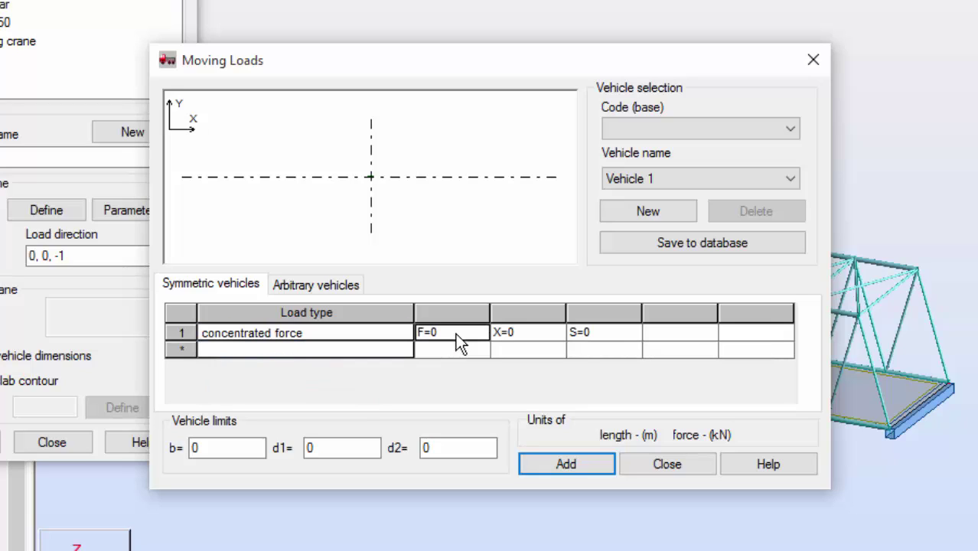
type("60")
key("Tab")
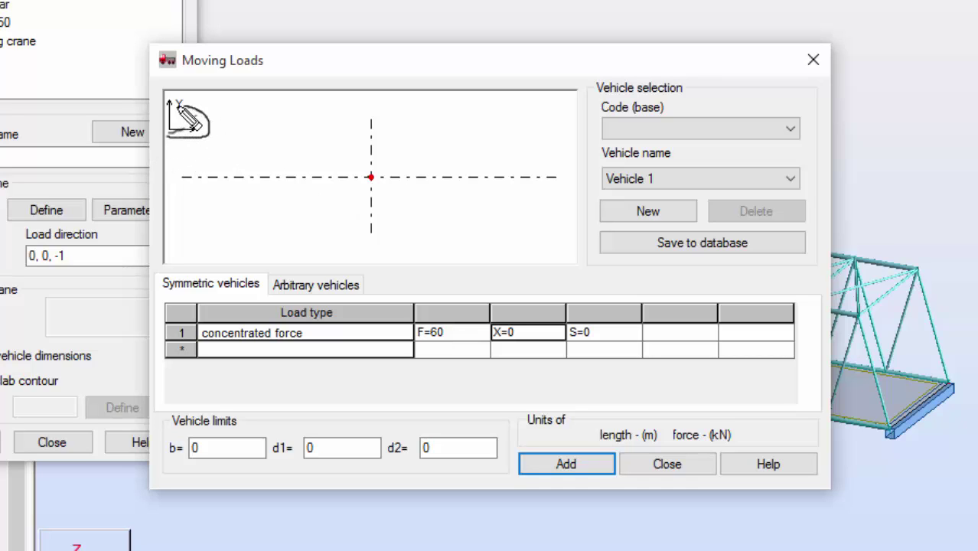
left_click_drag(178, 105, 164, 134)
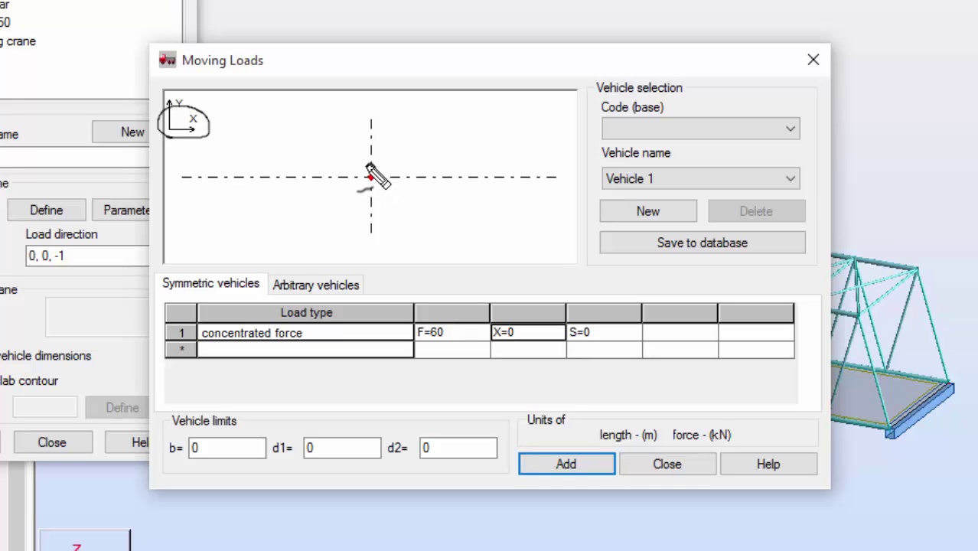
mouse_move(366, 164)
left_mouse_down()
mouse_move(367, 188)
mouse_move(376, 183)
mouse_move(373, 163)
mouse_move(368, 189)
mouse_move(379, 182)
mouse_move(366, 156)
left_mouse_up()
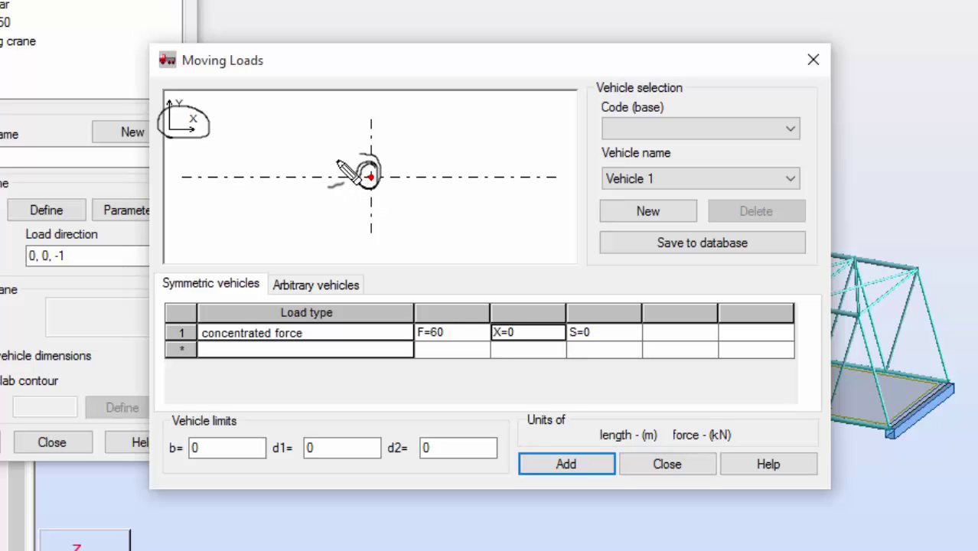
key("Escape")
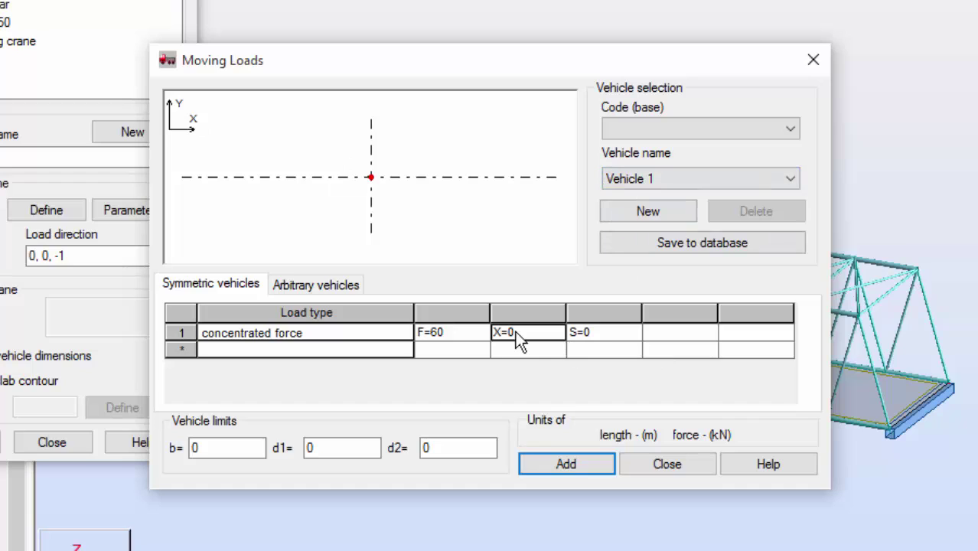
- Give the first load spacing S=1.75 and start a second load row
key("Tab")
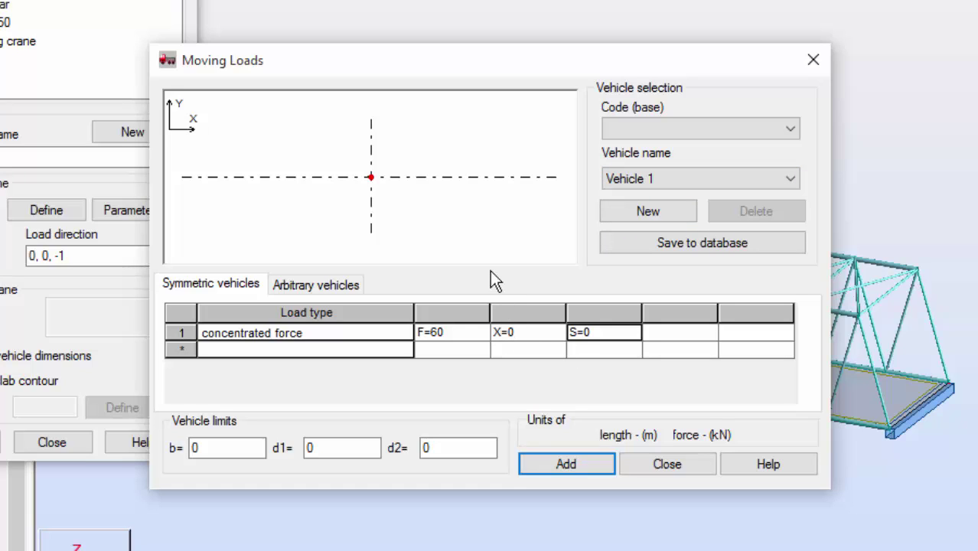
type("1.75")
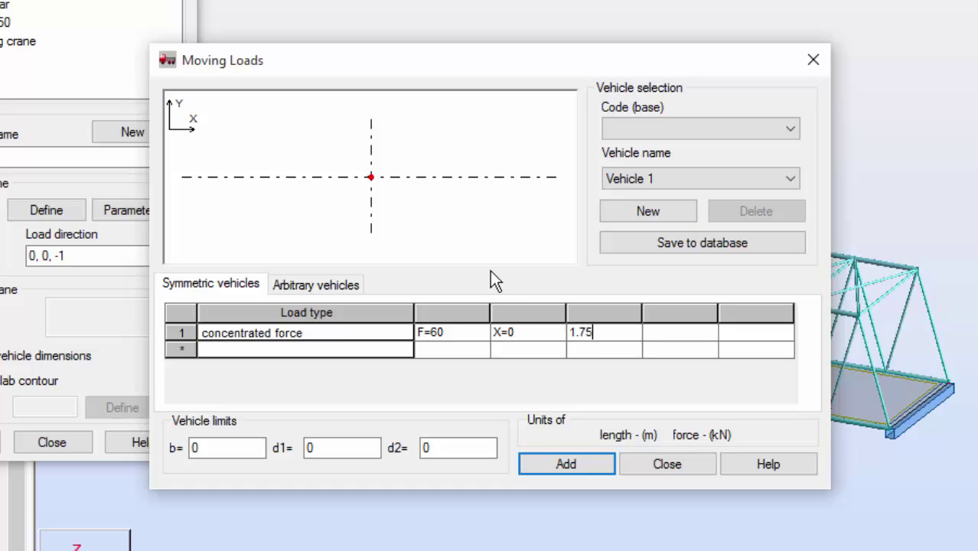
key("Tab")
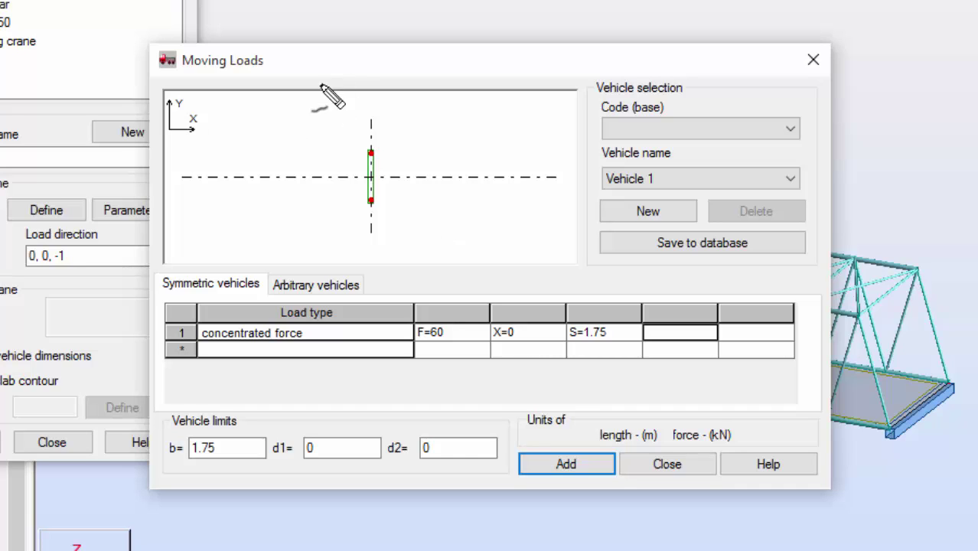
mouse_move(378, 146)
left_mouse_down()
mouse_move(386, 161)
mouse_move(375, 203)
left_mouse_up()
mouse_move(418, 156)
left_mouse_down()
mouse_move(399, 175)
mouse_move(438, 177)
left_mouse_up()
key("e")
left_click(280, 350)
- Fill row 2 as a concentrated force with F=30, X=3.5 and S=1.75
left_click(307, 367)
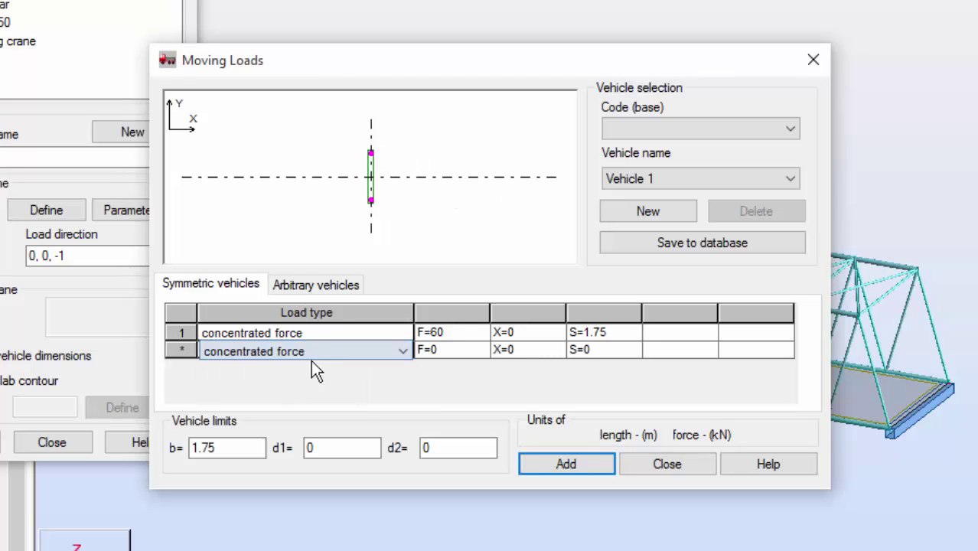
left_click(377, 371)
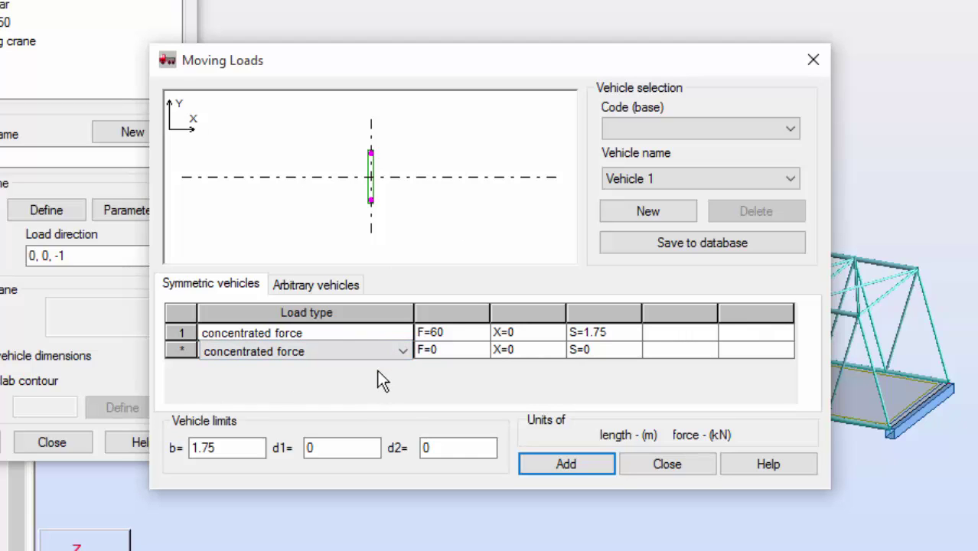
left_click(468, 353)
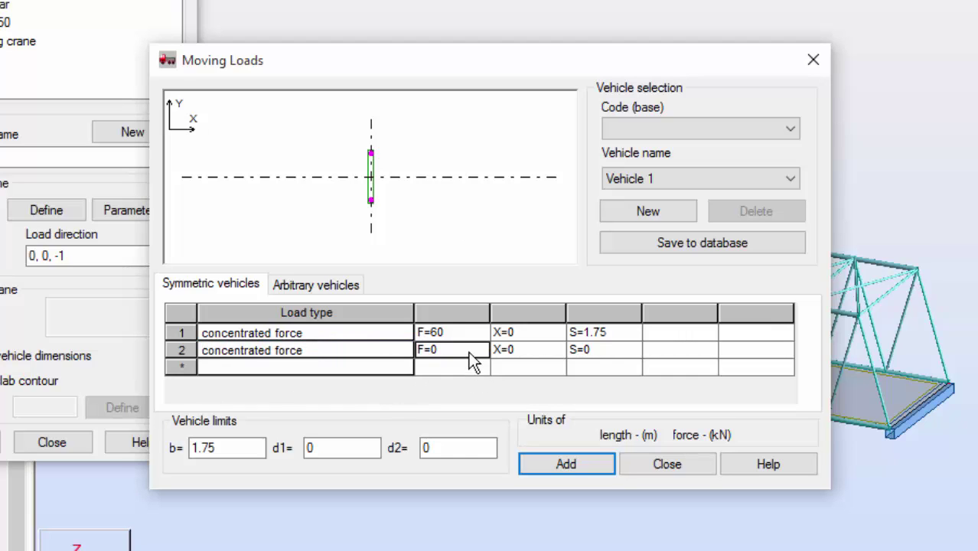
type("30")
key("Tab")
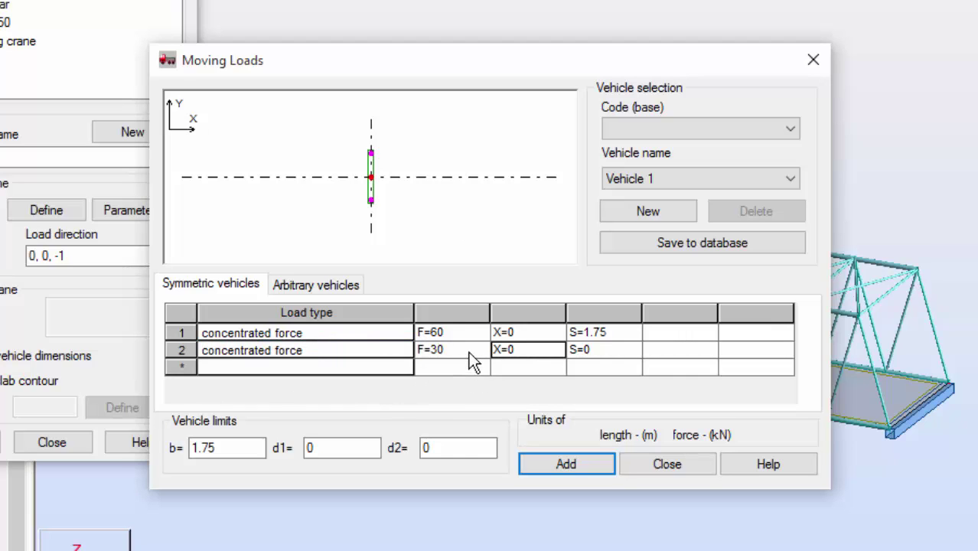
type("3.5")
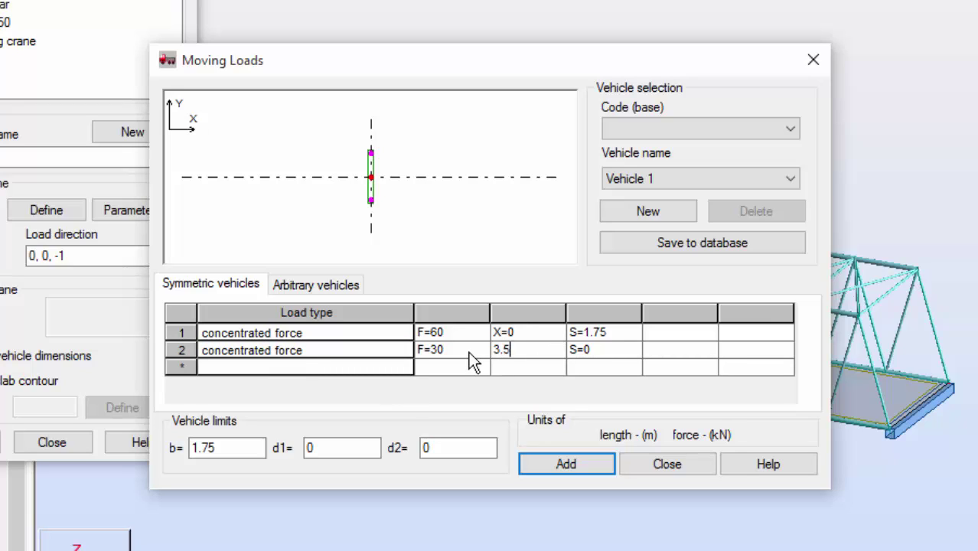
key("Tab")
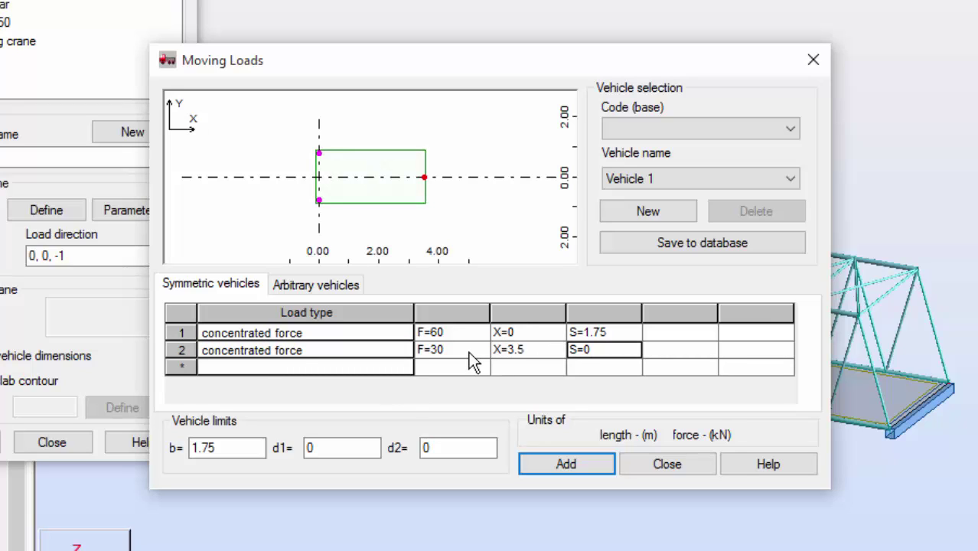
type("1.75")
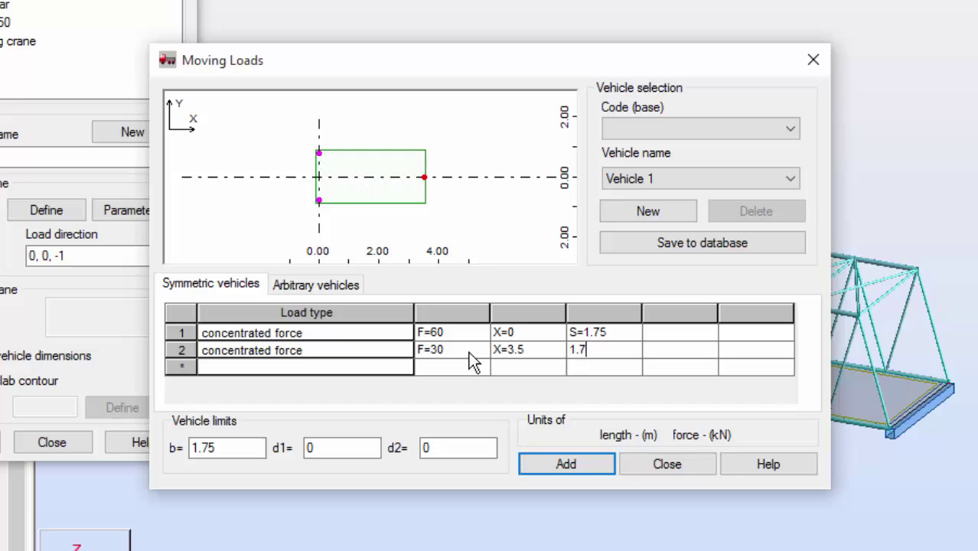
key("Tab")
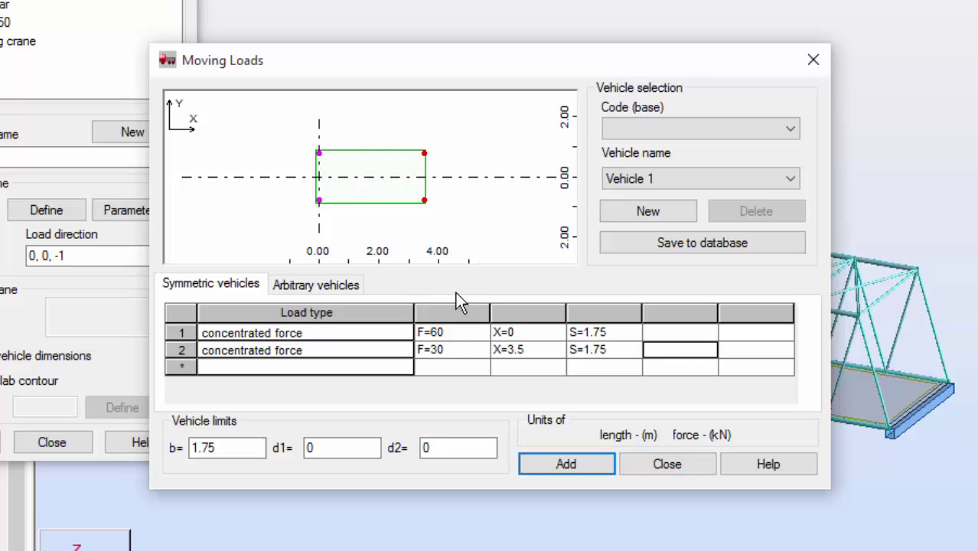
- Fill row 3 as a concentrated force with F=60, X=15.75 and S=1.75
left_click(316, 366)
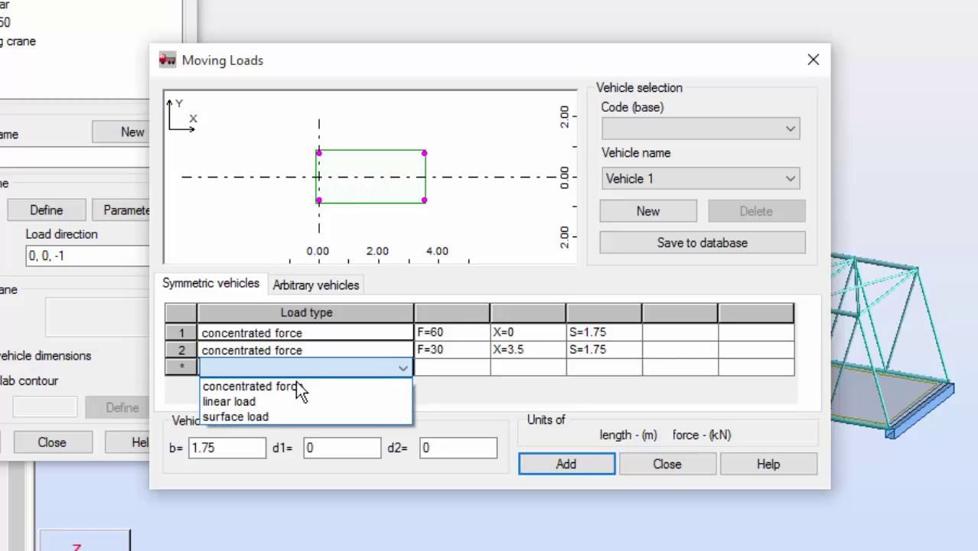
left_click(302, 387)
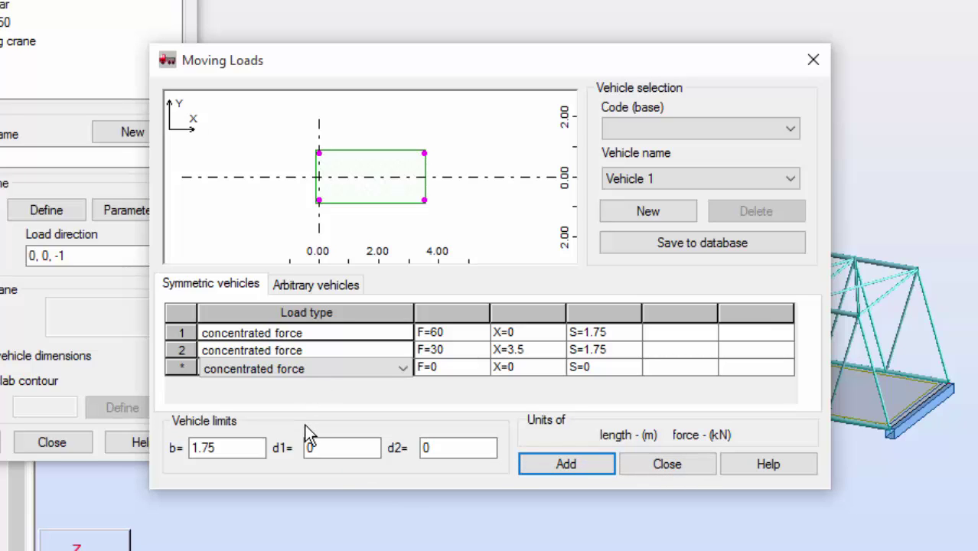
left_click(443, 370)
left_click_drag(438, 368, 406, 368)
type("60")
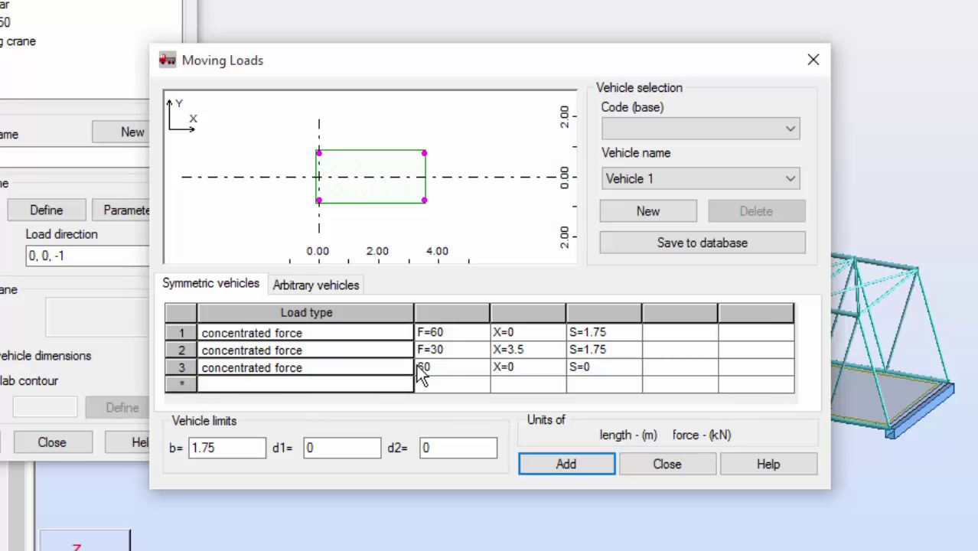
key("Tab")
type("15.75")
key("Tab")
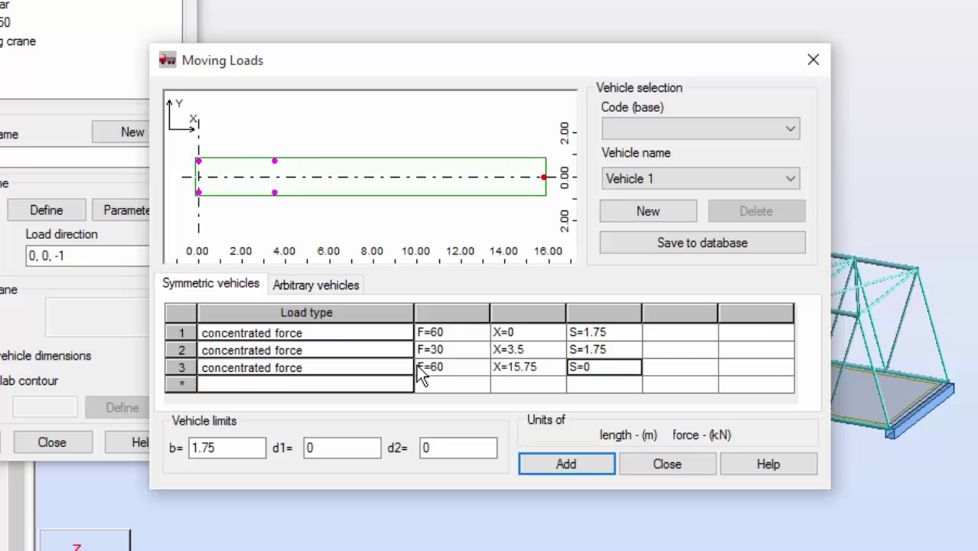
type("1.75")
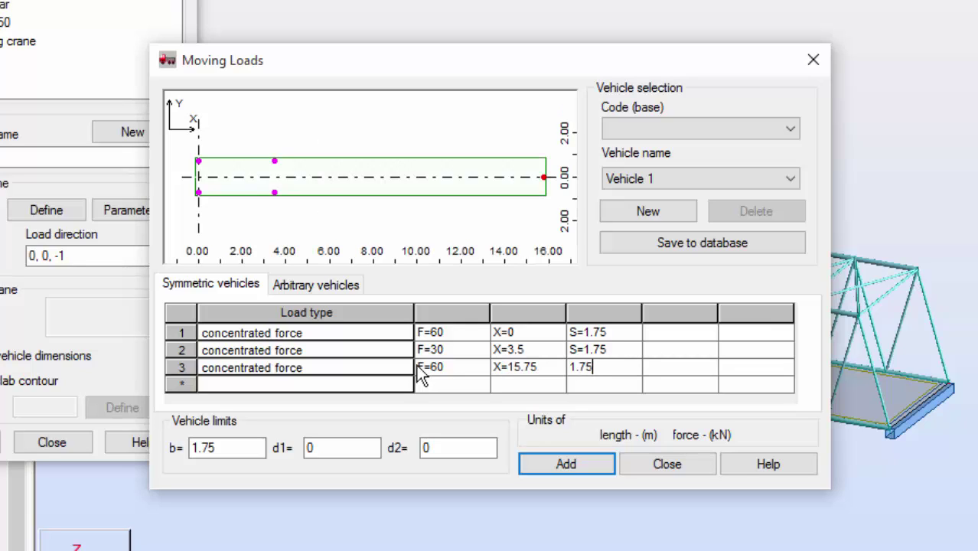
key("Tab")
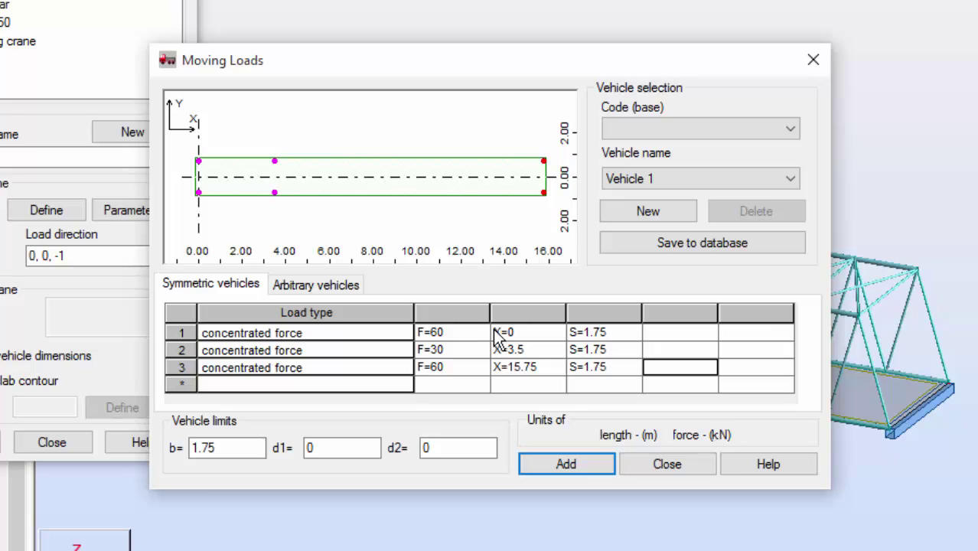
- Save Vehicle 1 into the USER(2) database, add it to the vehicle list, and close
left_click(650, 243)
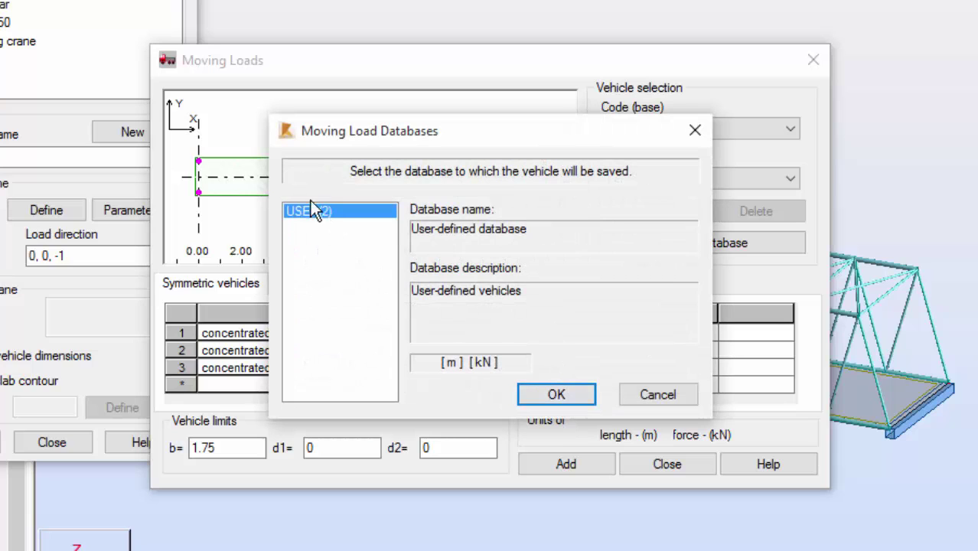
left_click(550, 400)
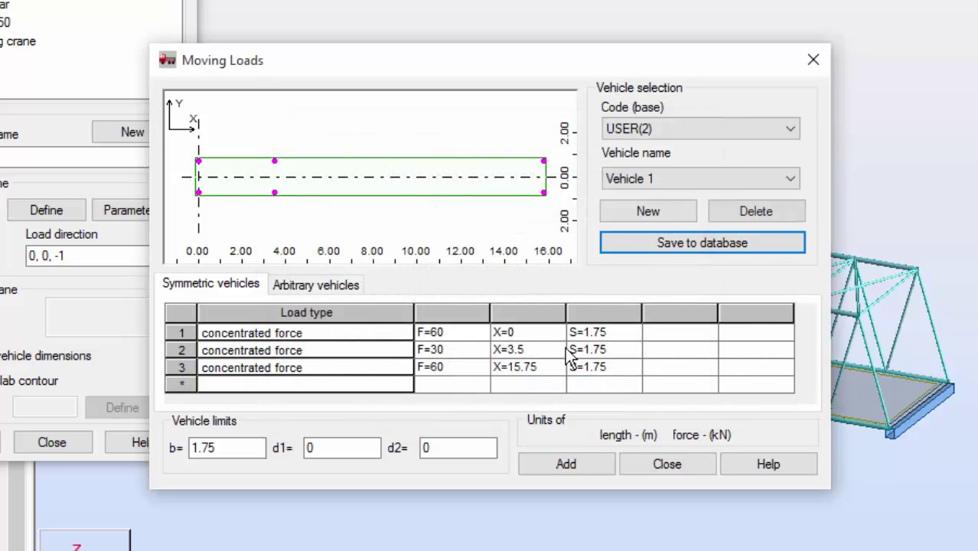
left_click(588, 469)
left_click(640, 464)
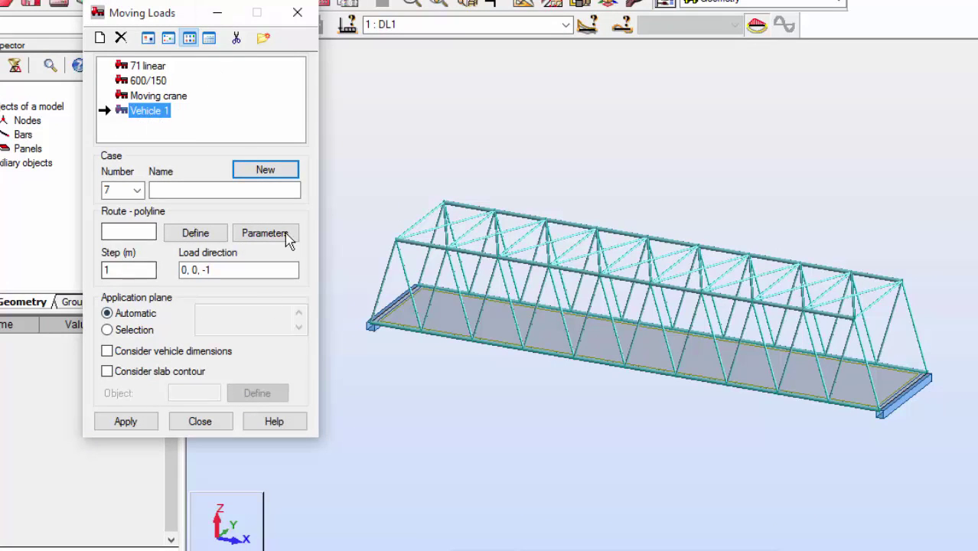
- Enter 'Moving vehicle' as the name of moving-load case 7
left_click(172, 191)
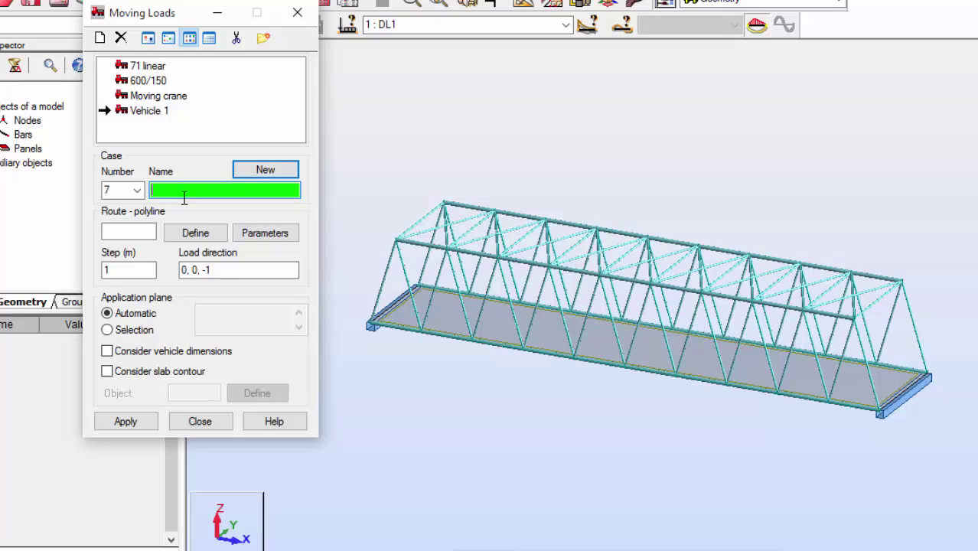
type("Moving vehicle")
left_click(117, 233)
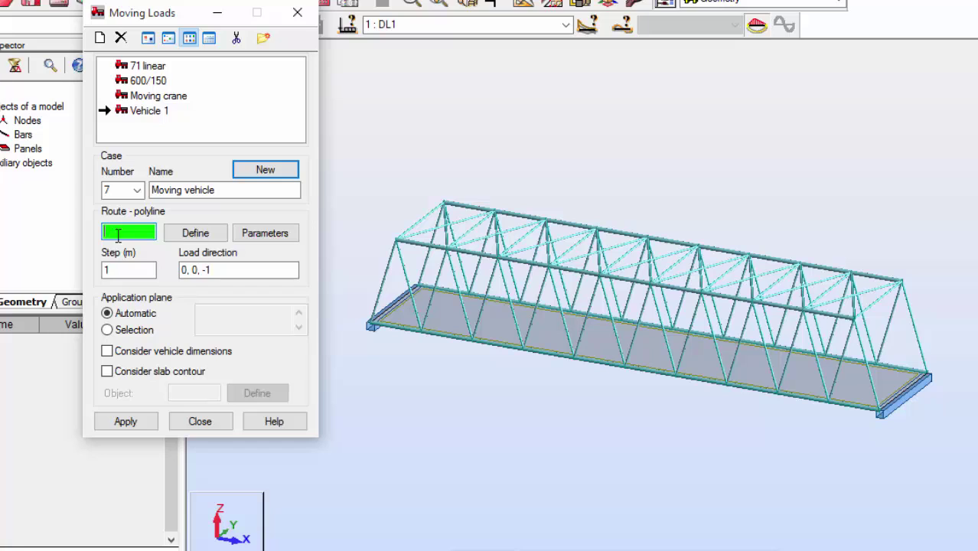
- Define and apply a line route from point 0,3,0 to 30,3,0
left_click(196, 234)
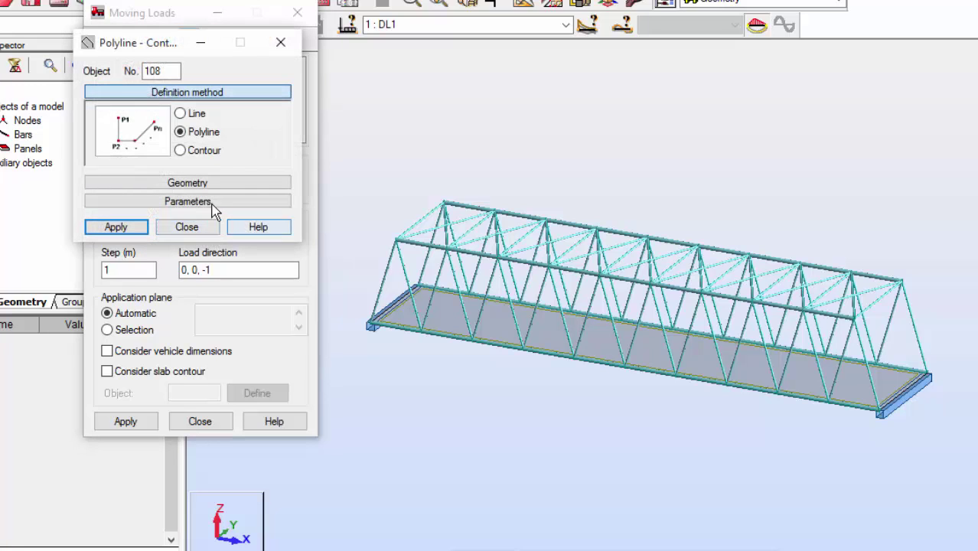
left_click(198, 114)
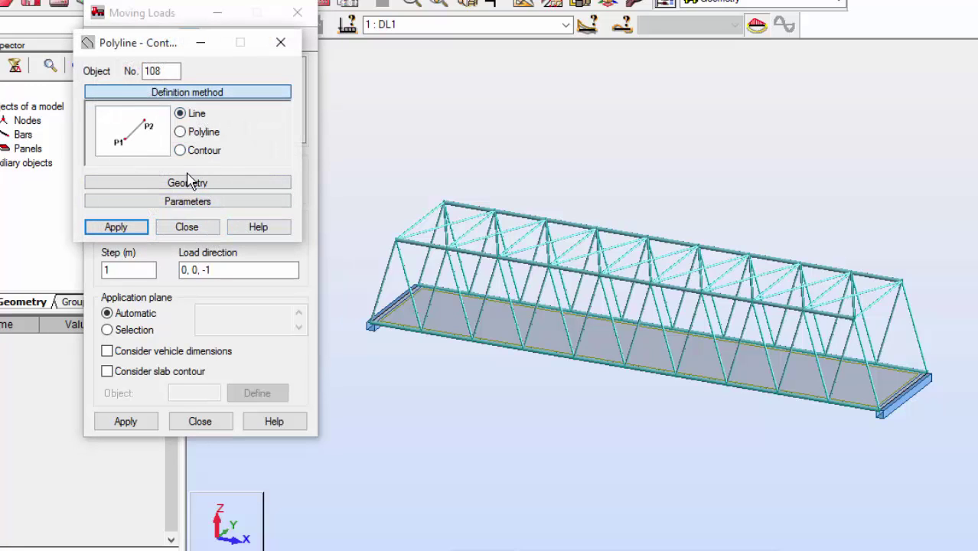
left_click(187, 182)
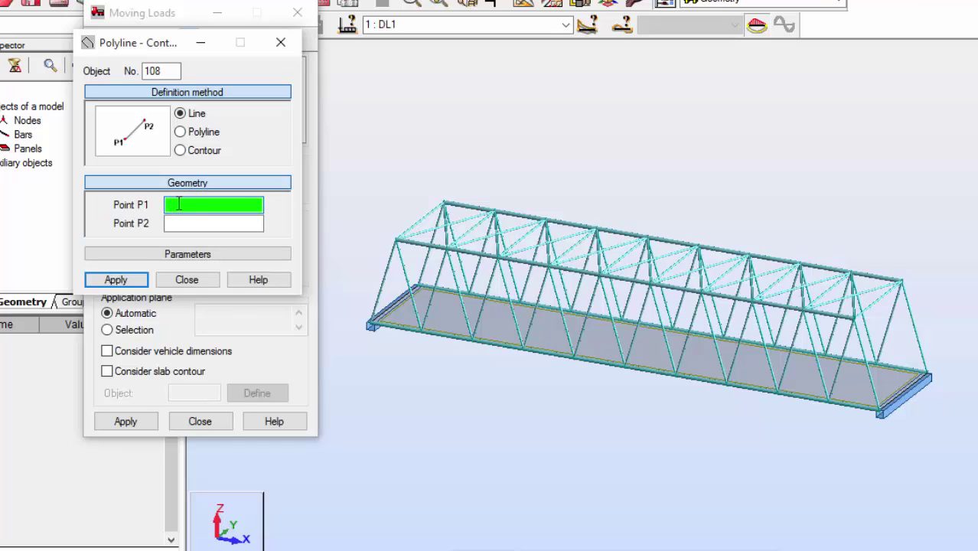
type("0,3,0")
key("Tab")
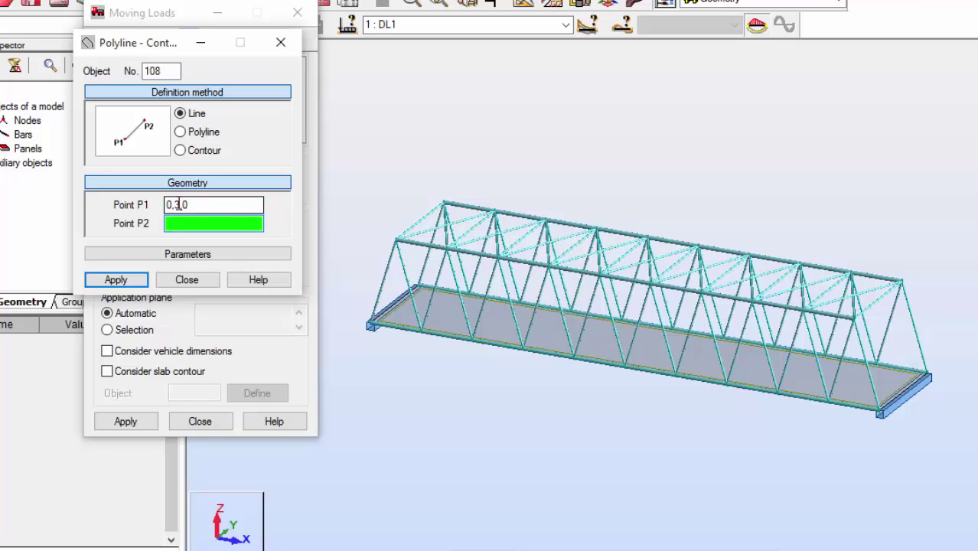
type("30,3,0")
left_click(128, 280)
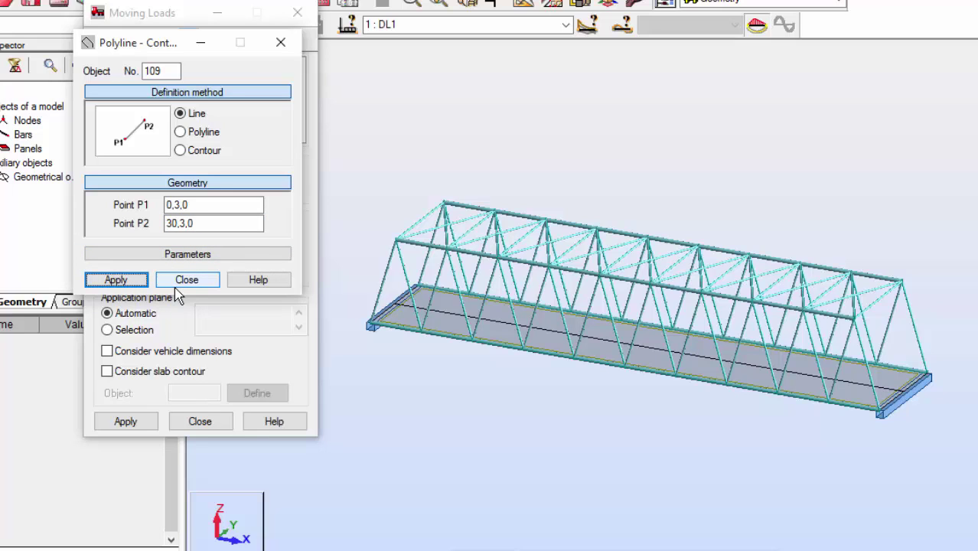
mouse_move(414, 285)
left_mouse_down()
mouse_move(473, 340)
mouse_move(623, 375)
mouse_move(911, 412)
mouse_move(874, 354)
mouse_move(454, 256)
mouse_move(397, 262)
mouse_move(454, 222)
left_mouse_up()
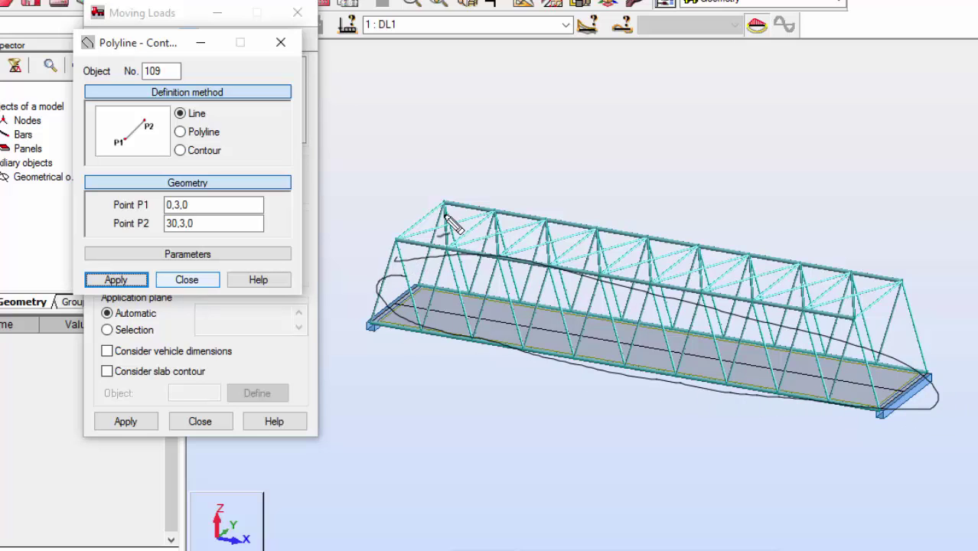
left_click(187, 279)
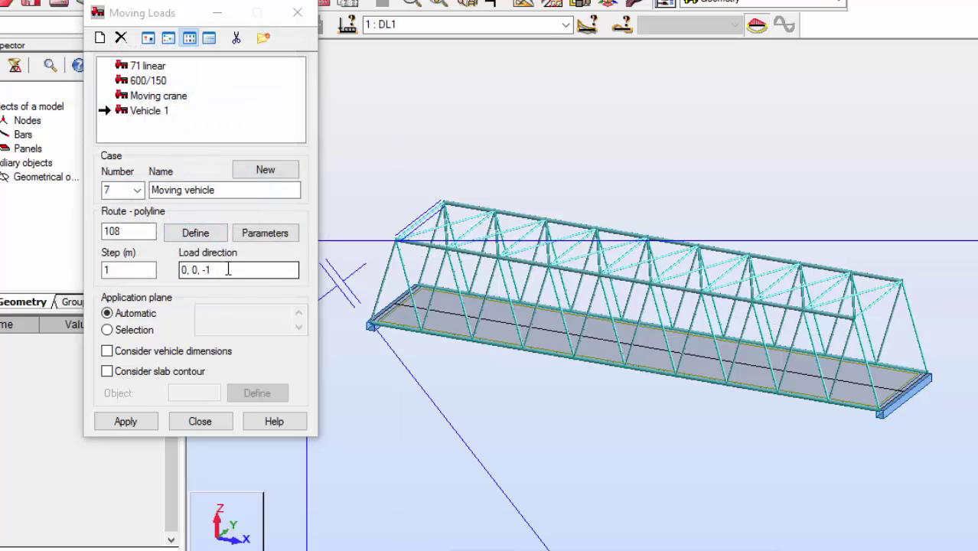
- Give Moving vehicle case 8 an 8 m step along route 108 with direction 0,0,-1
left_click(130, 270)
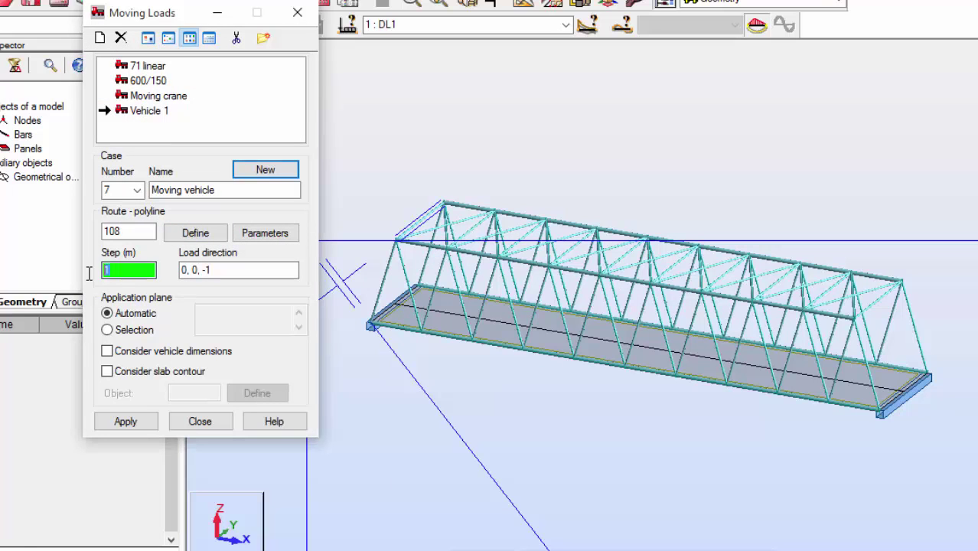
type("8")
left_click(138, 423)
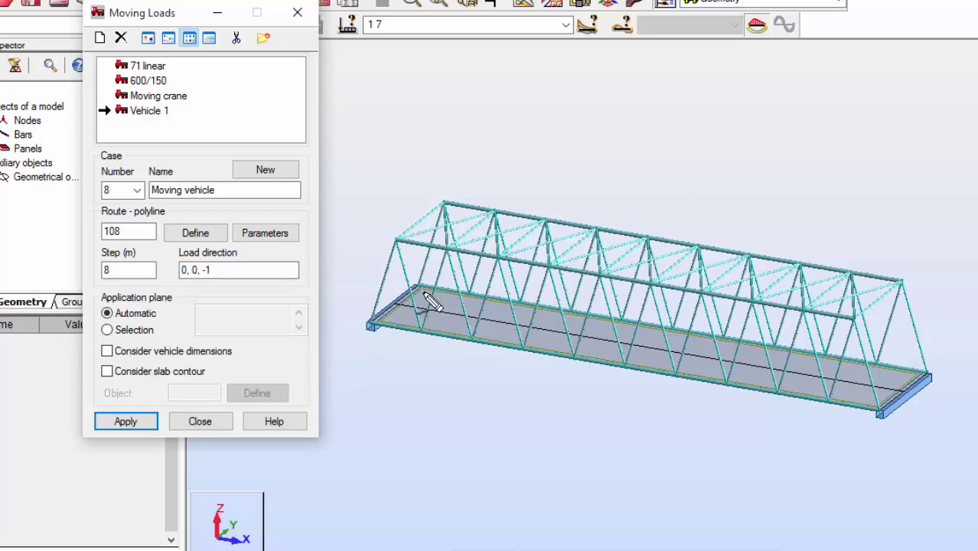
left_click(553, 121)
left_click(551, 63)
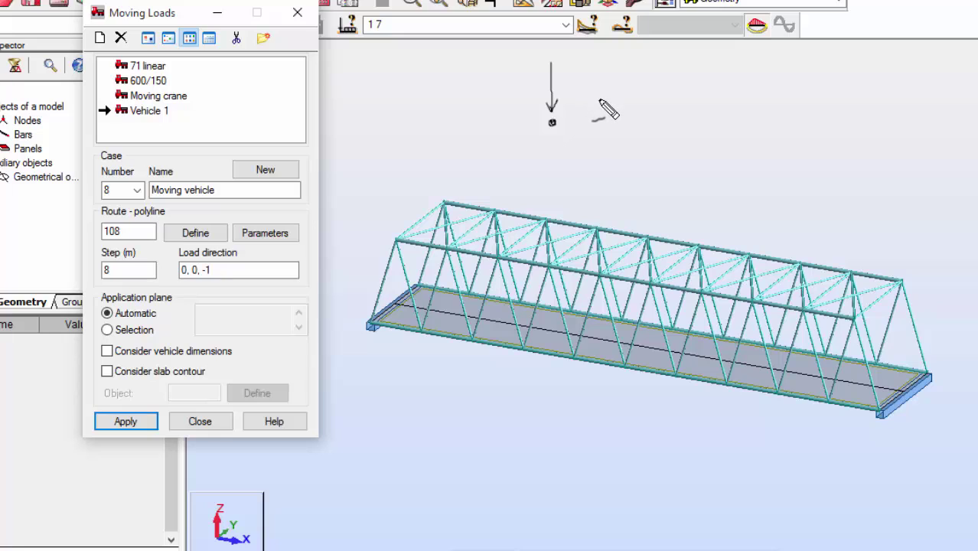
mouse_move(590, 116)
left_mouse_down()
mouse_move(645, 107)
mouse_move(654, 70)
mouse_move(592, 64)
mouse_move(584, 98)
mouse_move(617, 98)
mouse_move(618, 81)
mouse_move(608, 84)
mouse_move(591, 64)
mouse_move(621, 56)
mouse_move(634, 114)
left_mouse_up()
key("Escape")
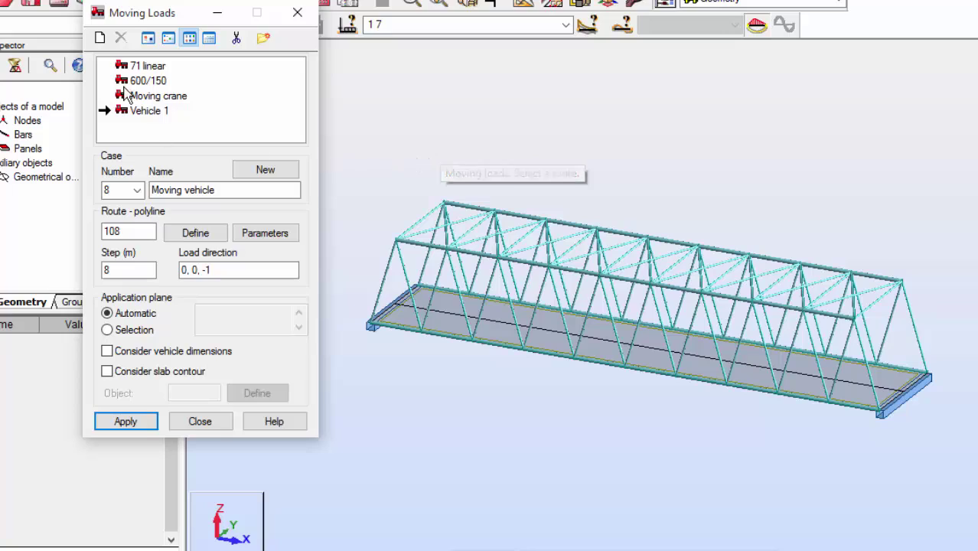
- Create a new vehicle named 'Moving surface load'
left_click(100, 38)
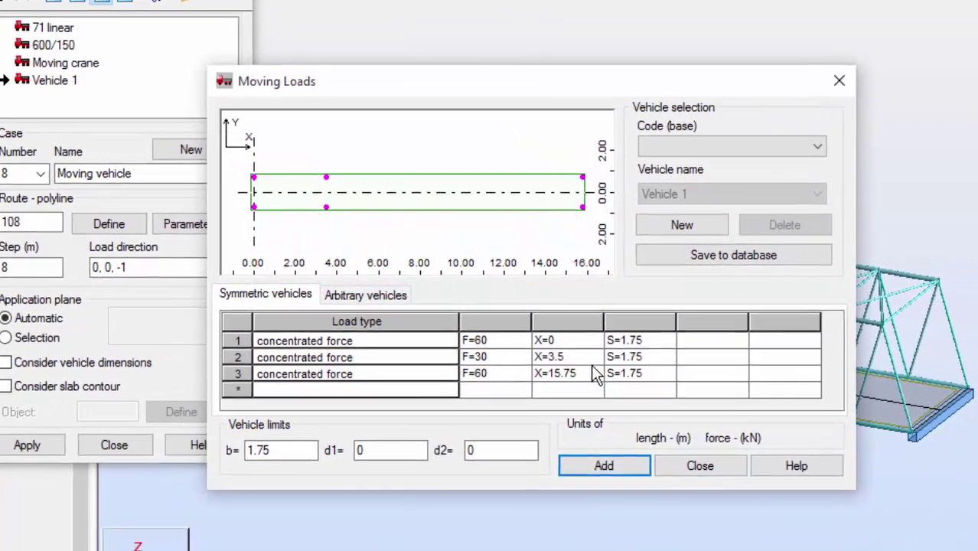
left_click(689, 227)
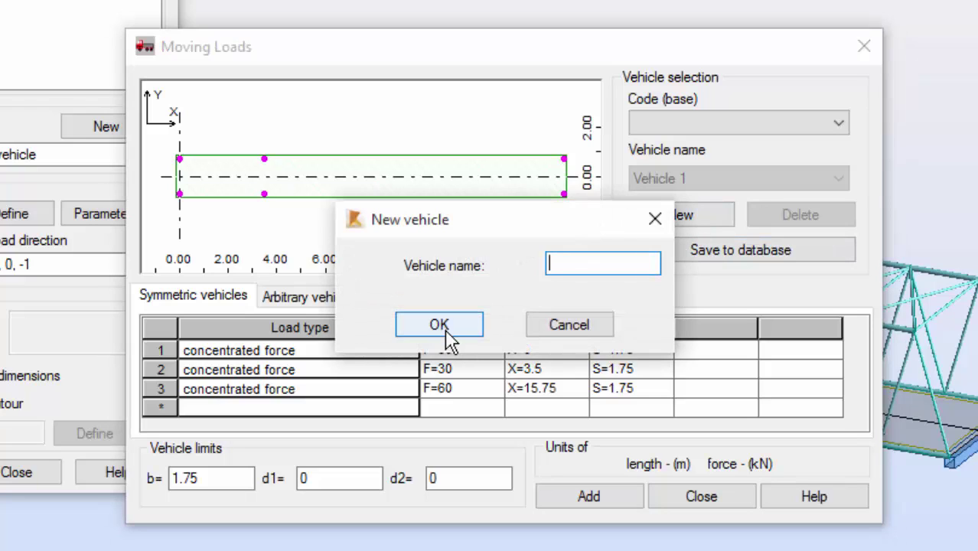
type("Moving surface load")
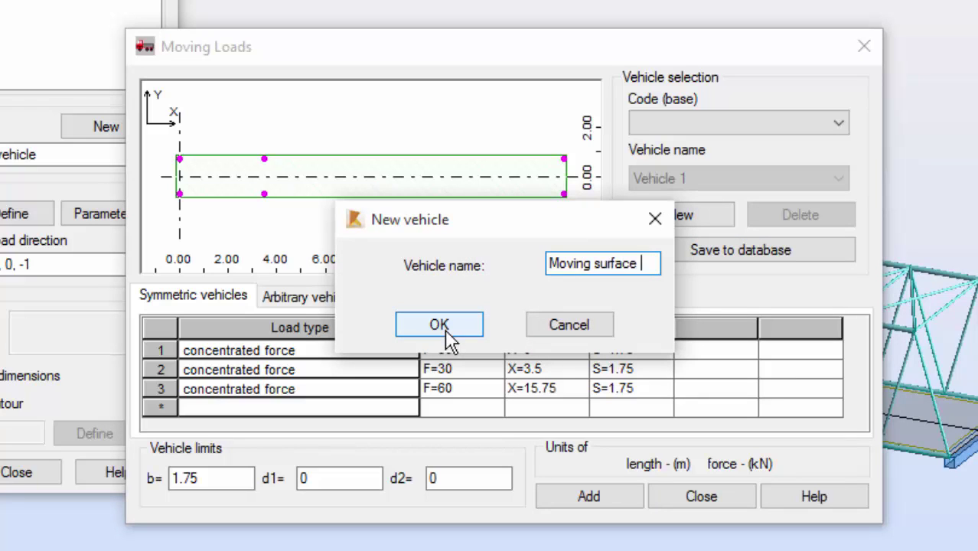
left_click(439, 325)
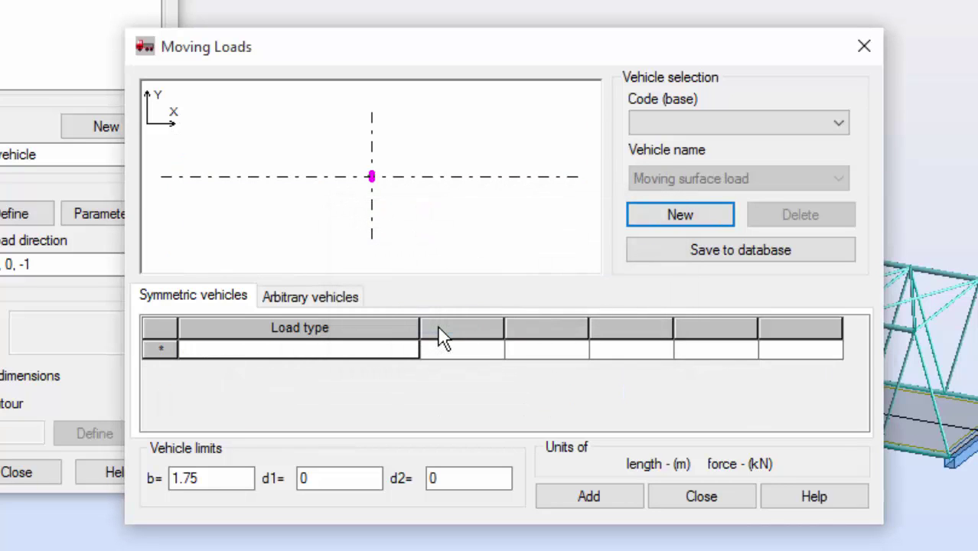
- Make the vehicle's load a surface load with P=2, DX=4 and DY=1.5
left_click(371, 349)
left_click(278, 404)
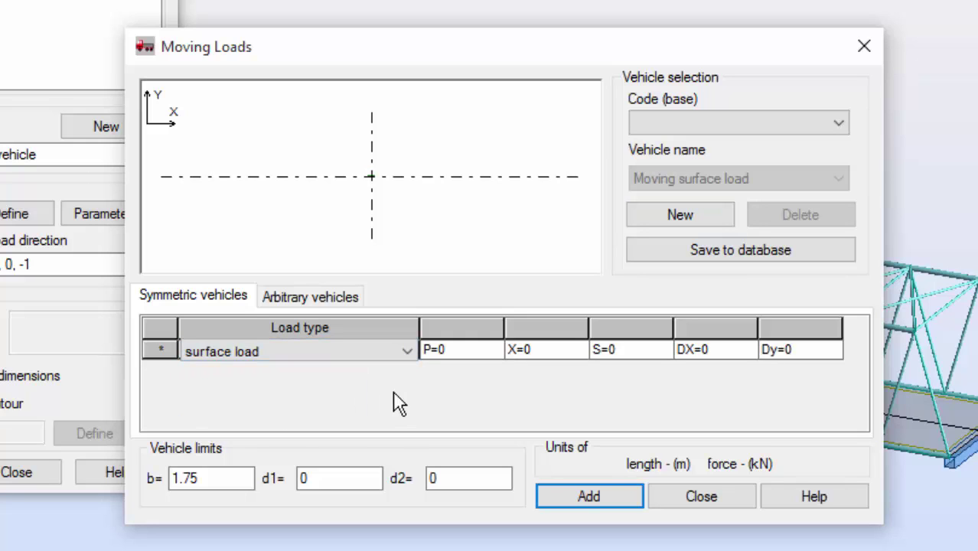
left_click(427, 399)
type("2")
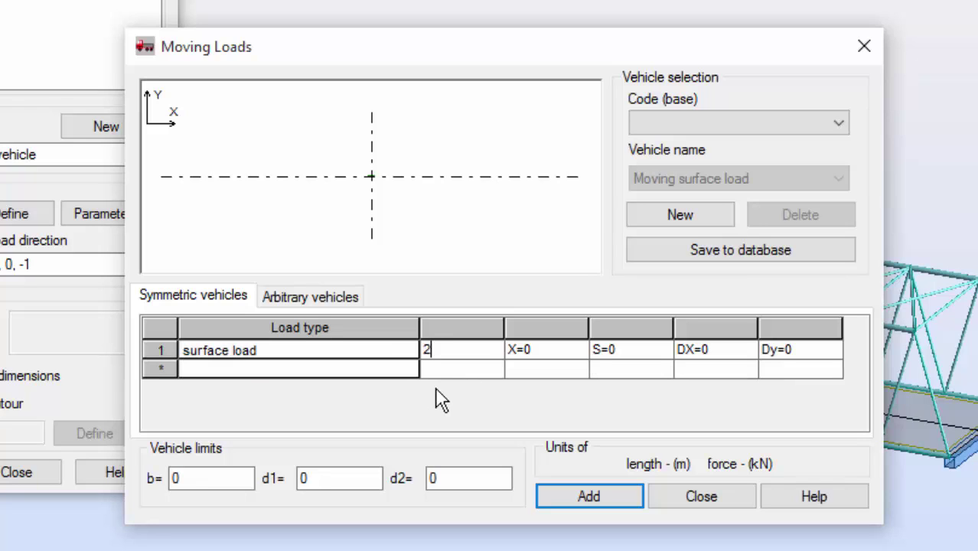
key("Tab")
key("Tab")
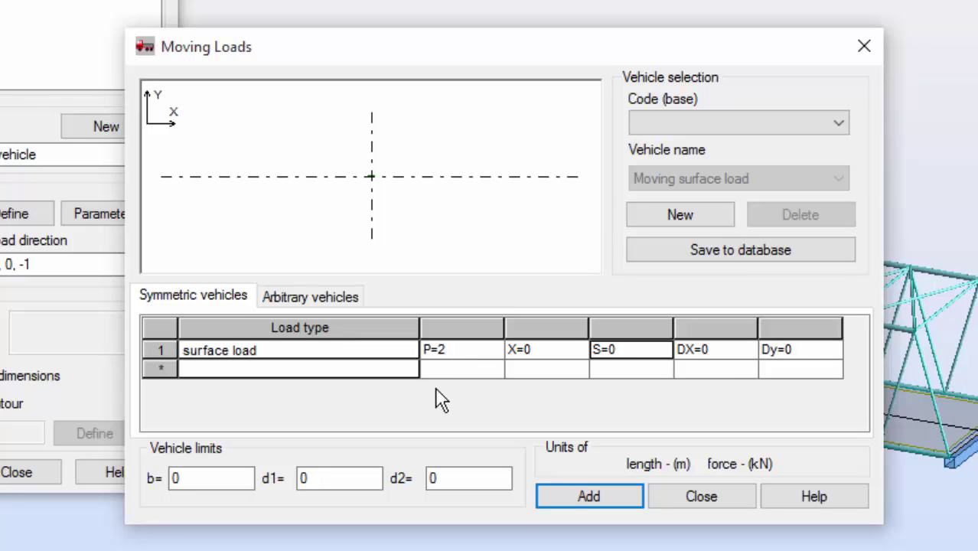
key("Tab")
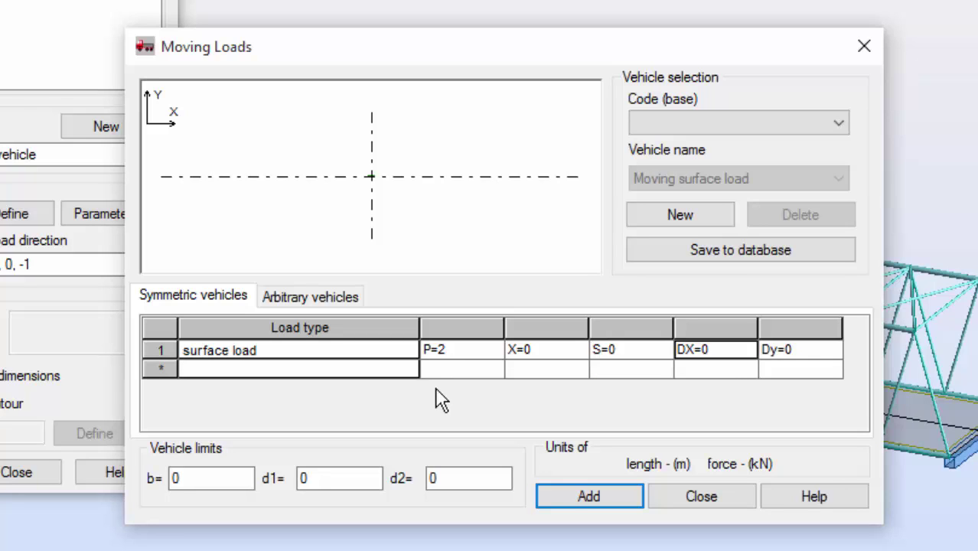
type("4")
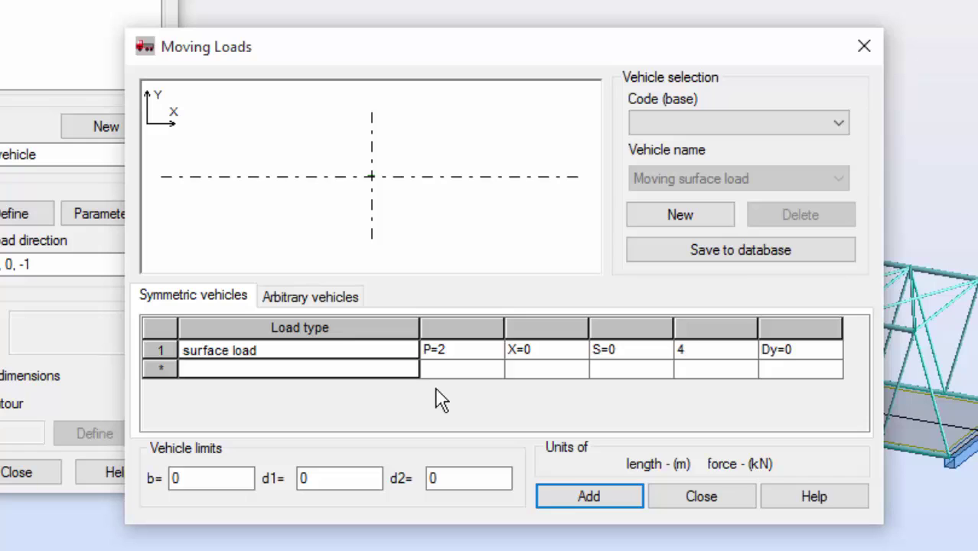
key("Tab")
type("1.5")
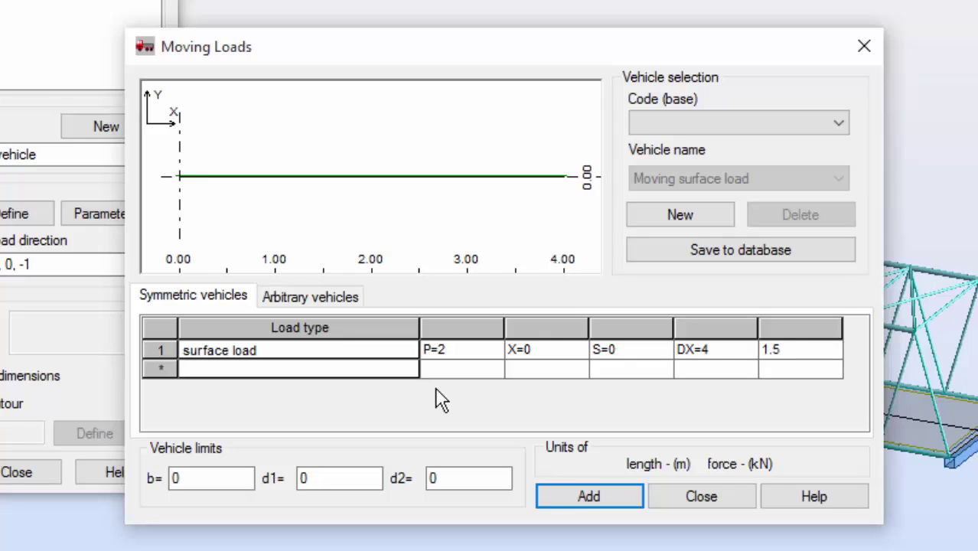
key("Return")
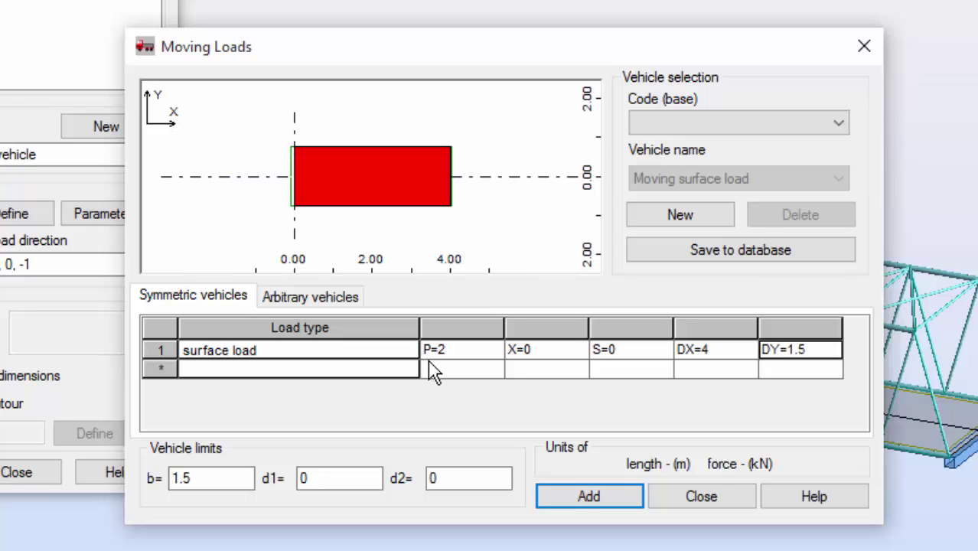
- Save the Moving surface load vehicle to the user database and add it to the vehicle list
left_click(671, 261)
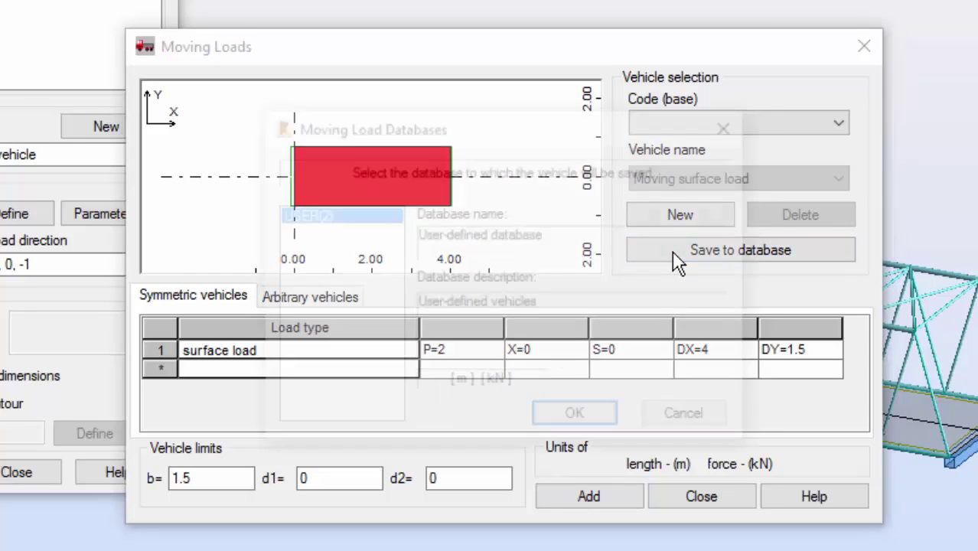
left_click(579, 414)
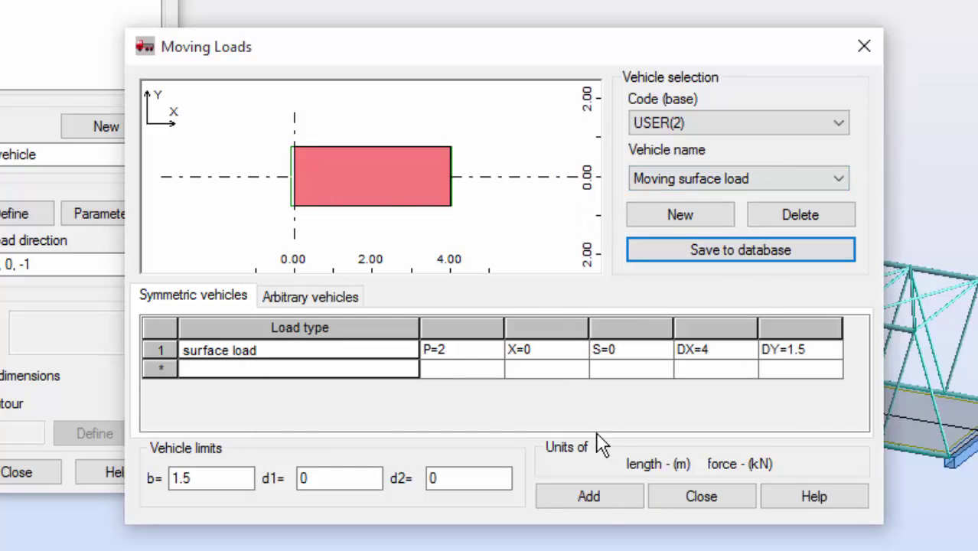
left_click(609, 506)
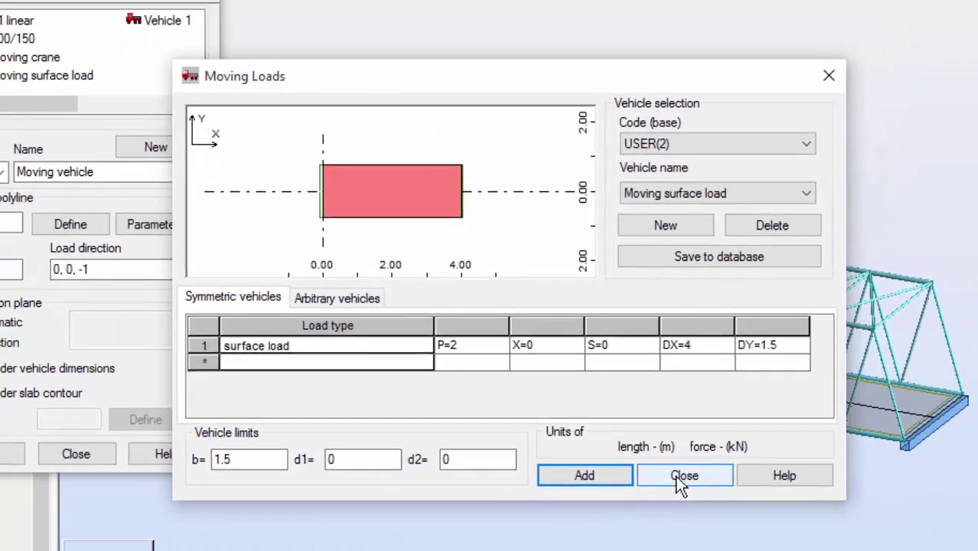
left_click(682, 484)
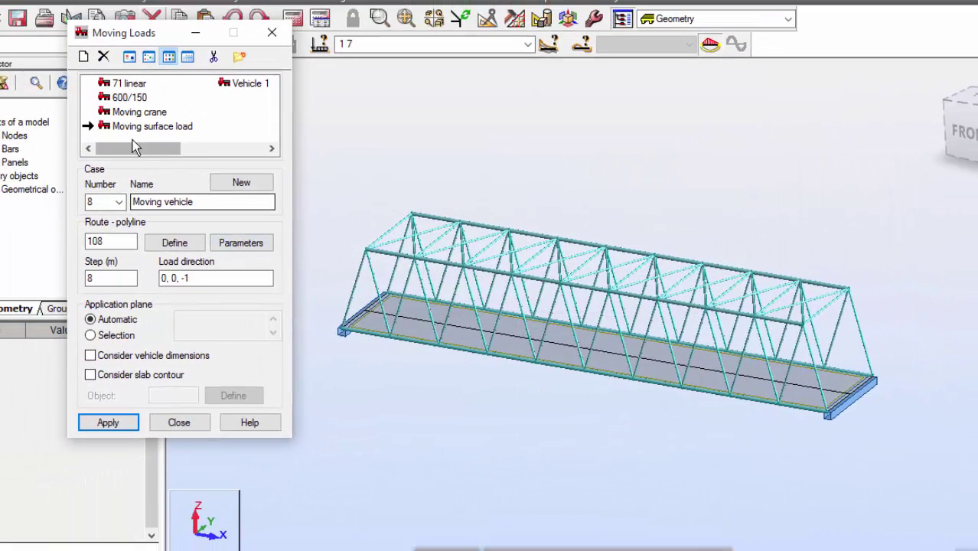
- Select the Moving surface load vehicle and replace 'vehicle' in the case name with 'surface'
left_click(135, 125)
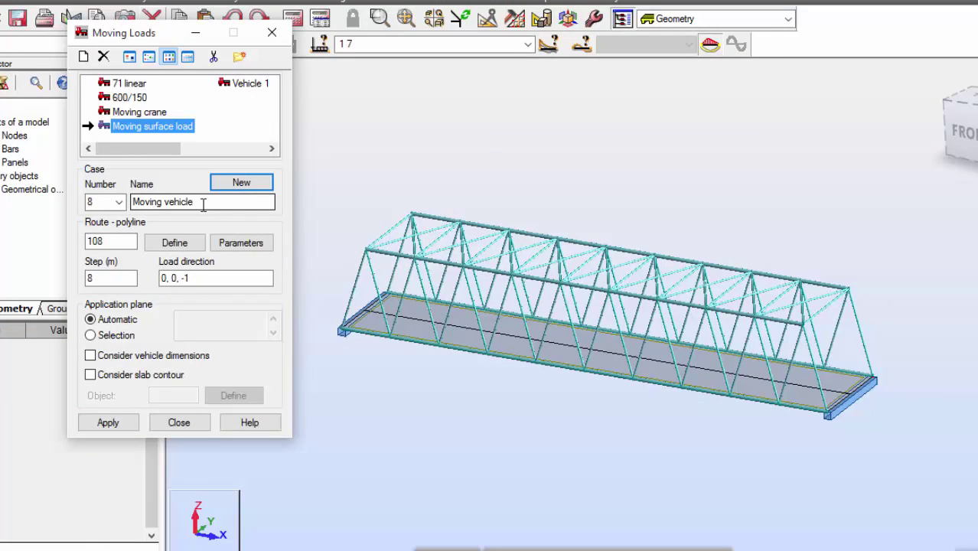
left_click_drag(201, 203, 159, 198)
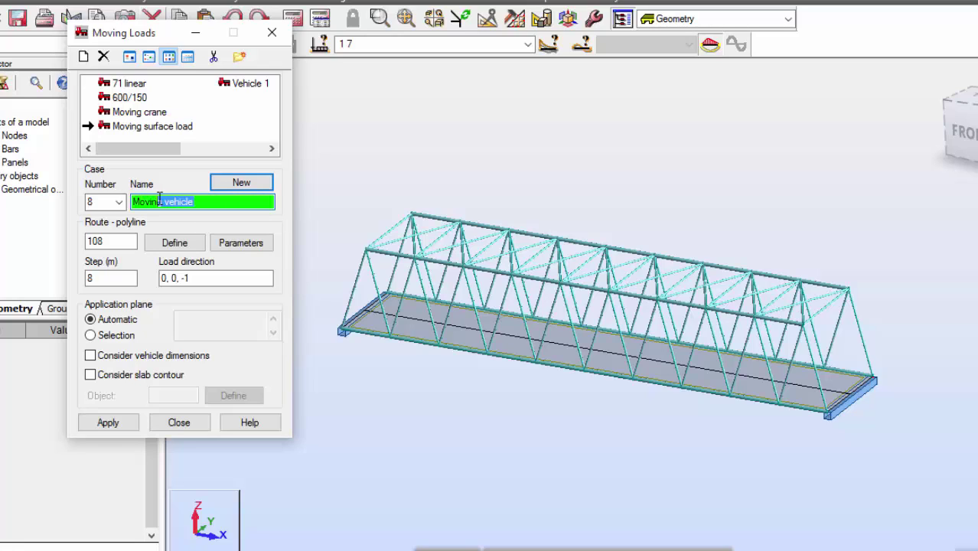
type("surface")
- Finish the case name as 'Moving surface load' and define a Line route from 0,1.5,0 to 30,1.5,0
type("load")
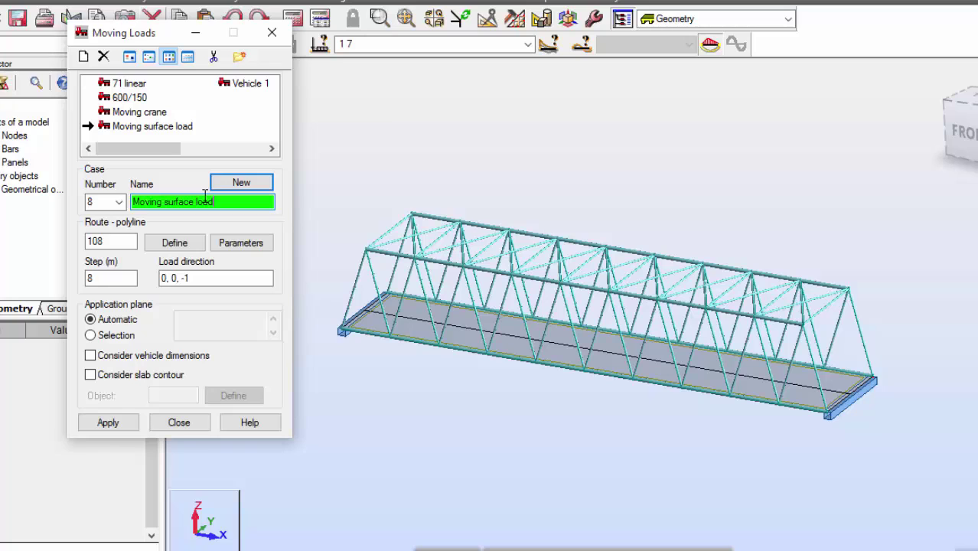
left_click(175, 242)
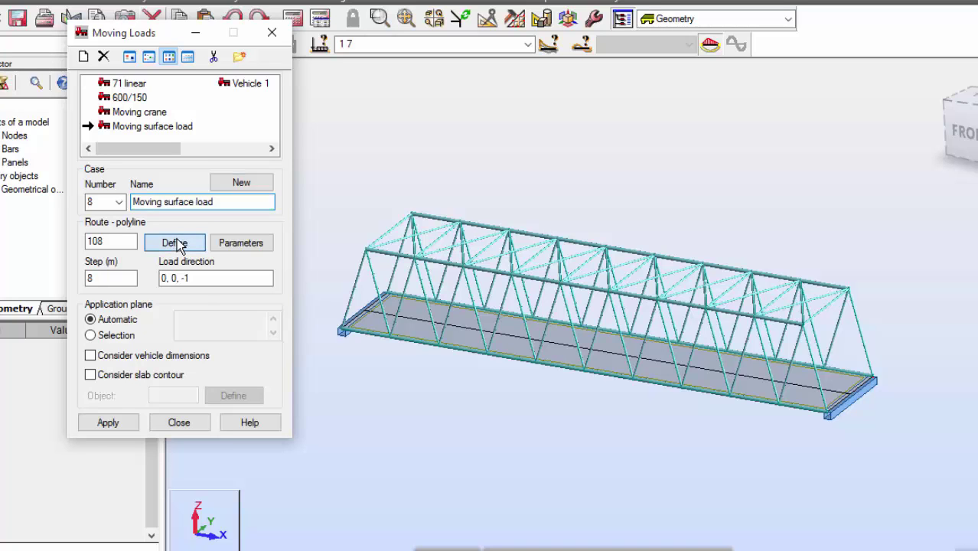
left_click(176, 129)
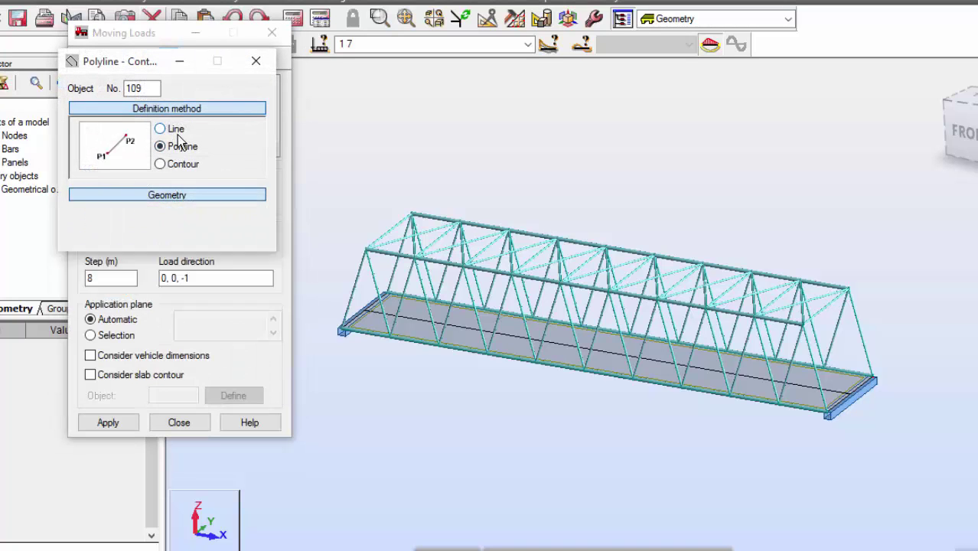
left_click(169, 218)
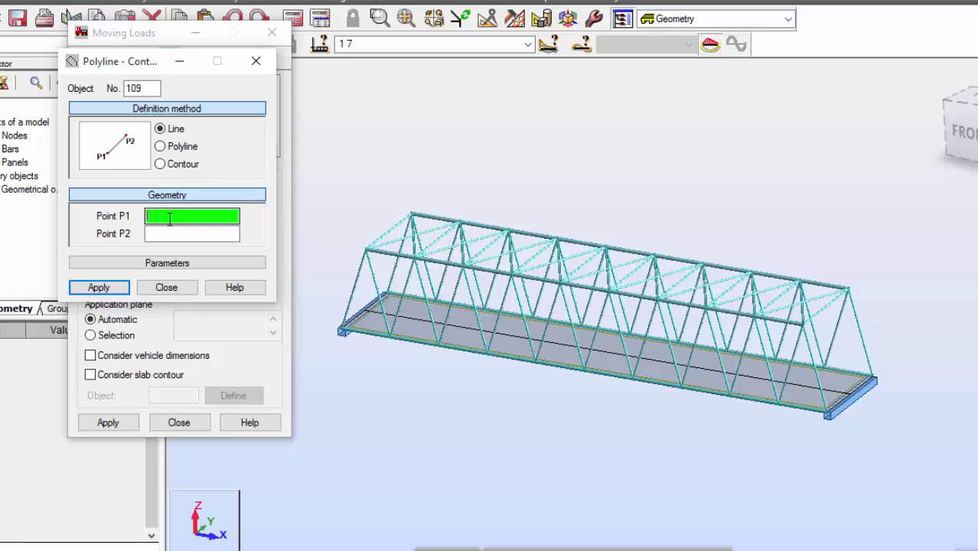
type("0,1,5,0")
key("Tab")
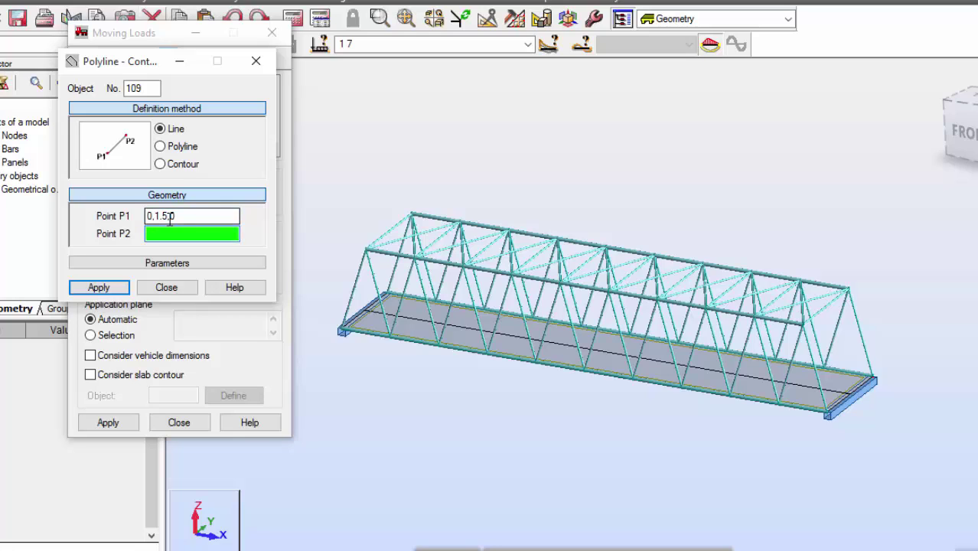
type("30,1,5,0")
- Create route 109 along the deck and return to the Moving Loads dialog
left_click(90, 288)
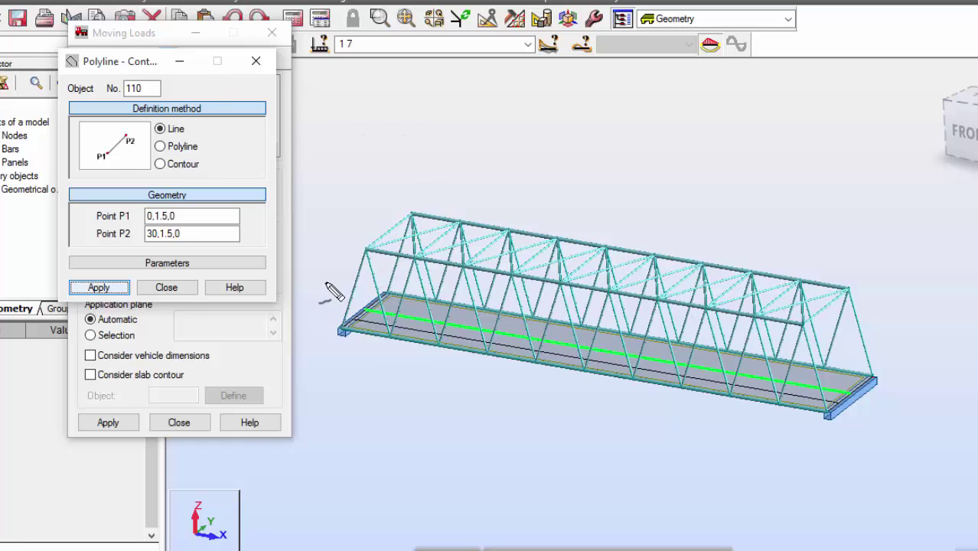
left_click(343, 316)
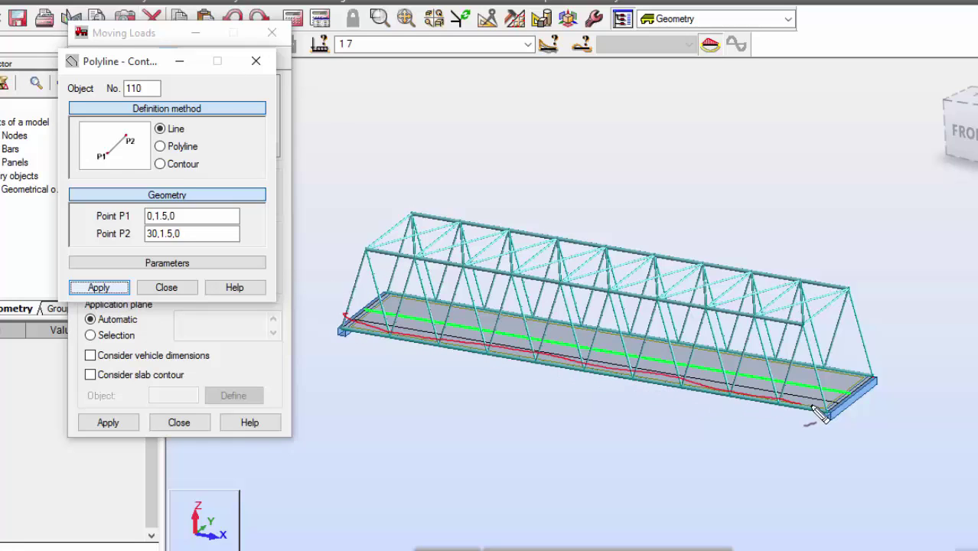
left_click(839, 404)
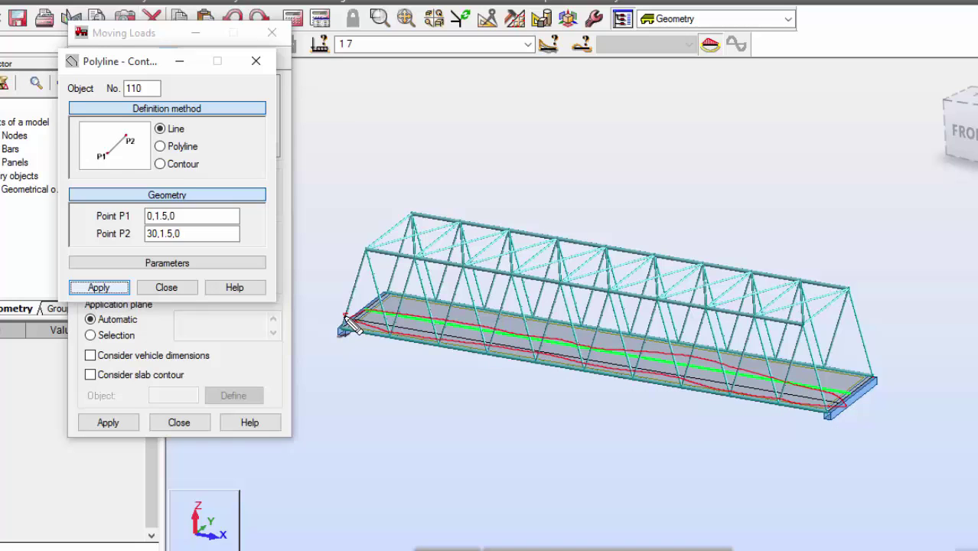
right_click(304, 280)
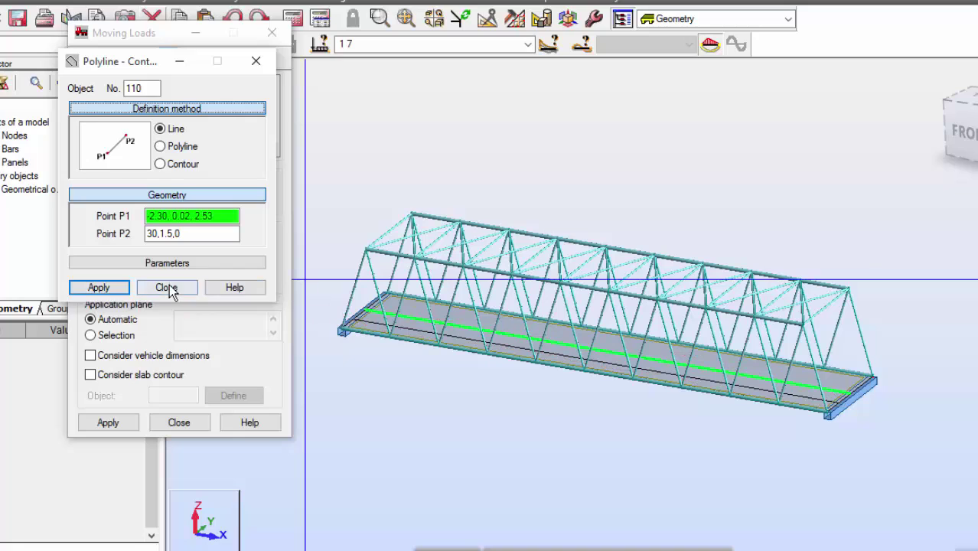
left_click(167, 287)
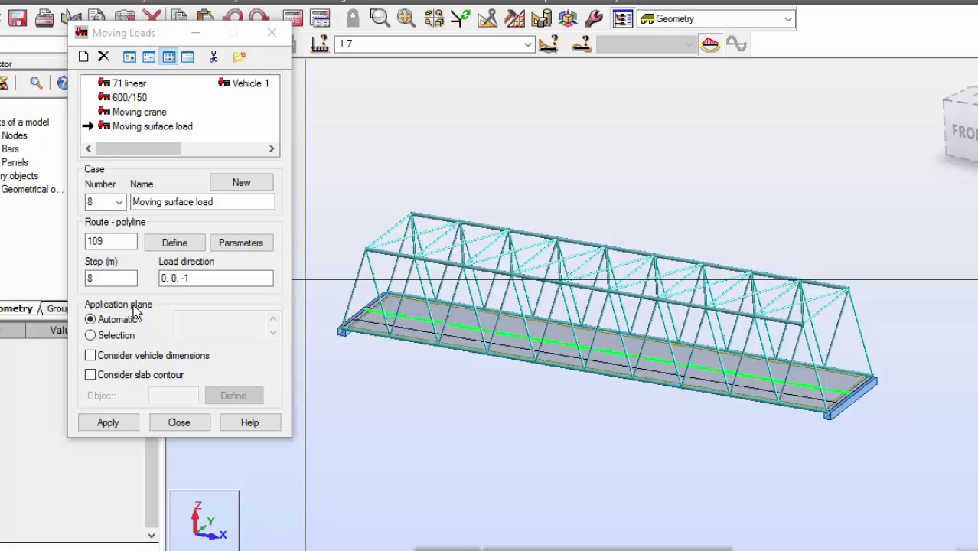
- Apply the Moving surface load case on route 109 and close the Moving Loads dialog
left_click(107, 423)
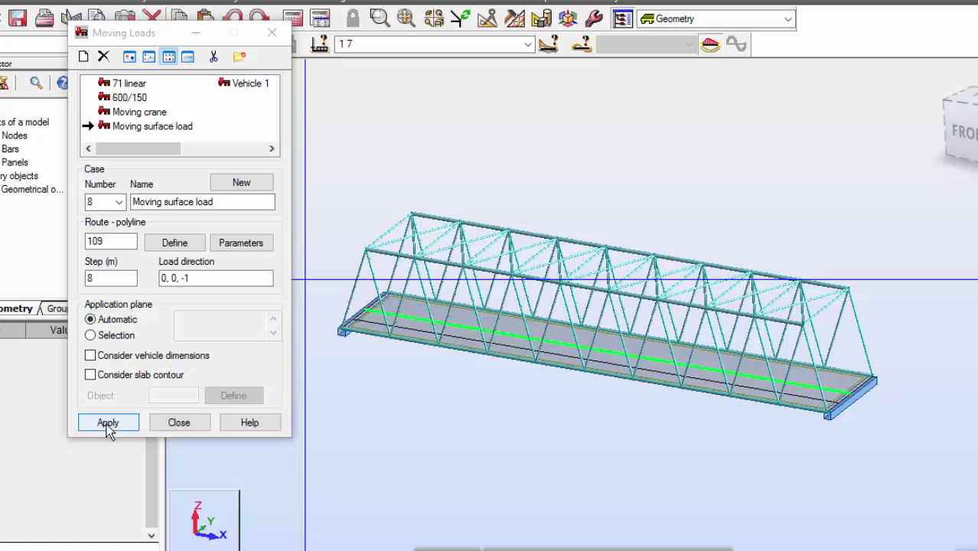
left_click(180, 424)
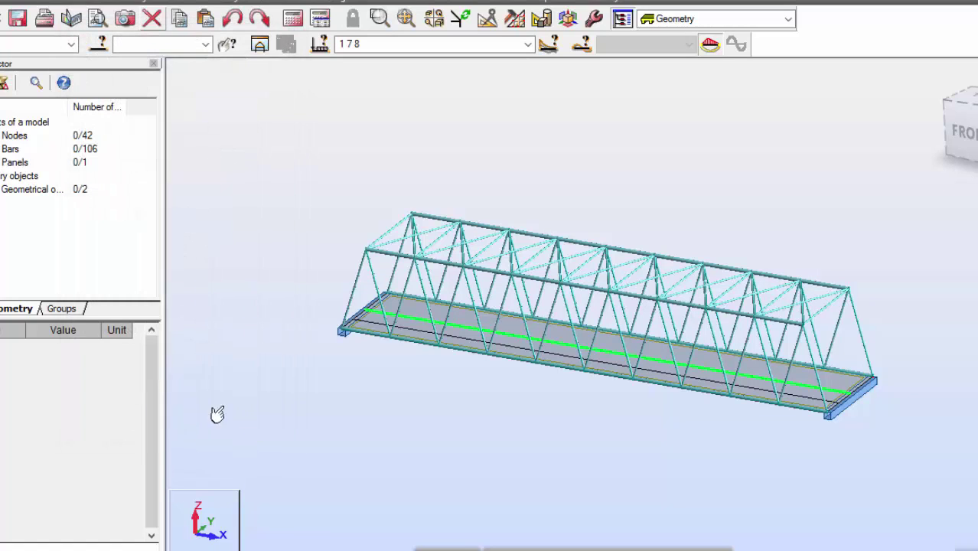